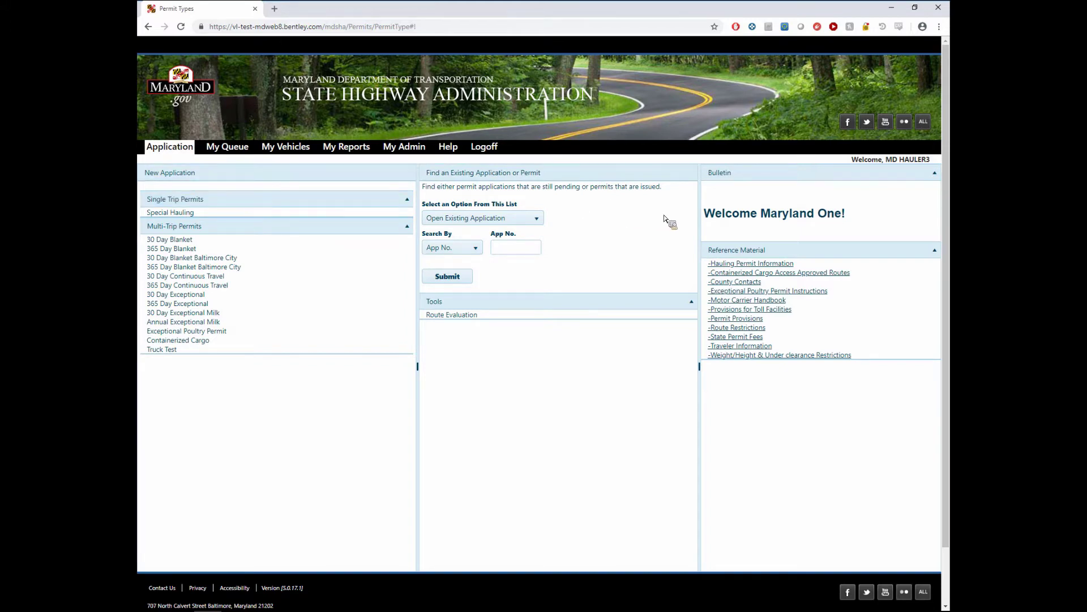
- Go from the application home page to the My Admin account administration page
left_click(408, 152)
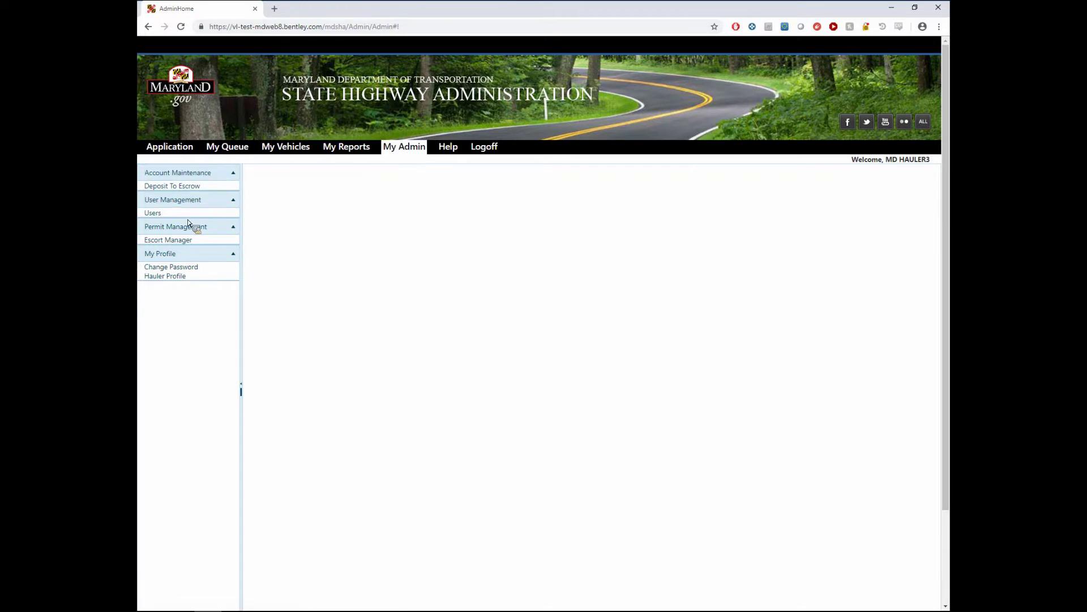
- Open Escort Manager from the Permit Management section of My Admin
left_click(167, 240)
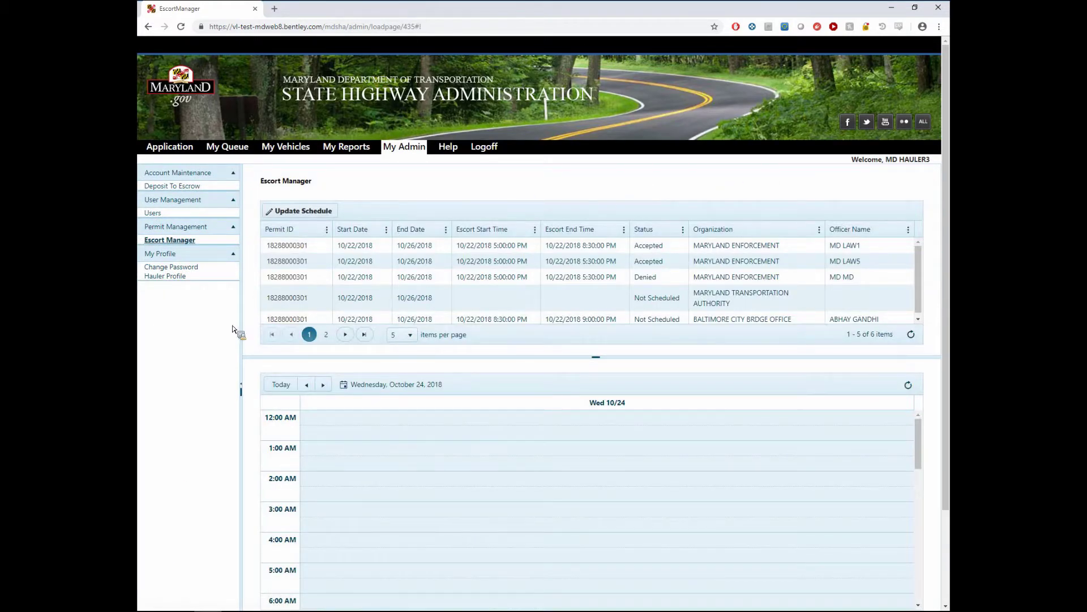
- Set the escort calendar date to Monday, November 5, 2018 using the date picker
scroll(283, 306, "down", 1)
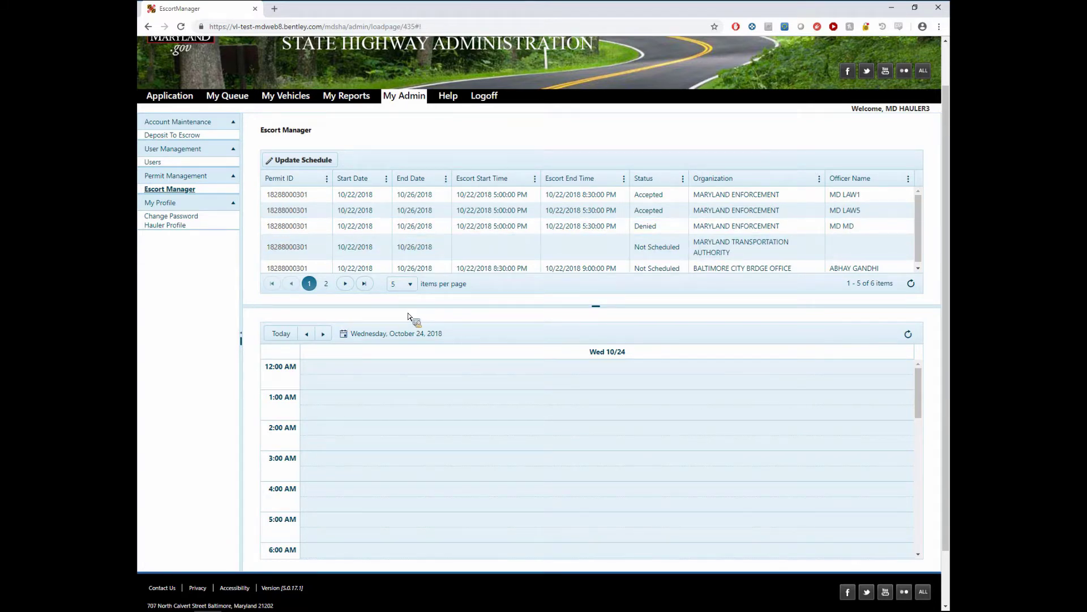
left_click(365, 334)
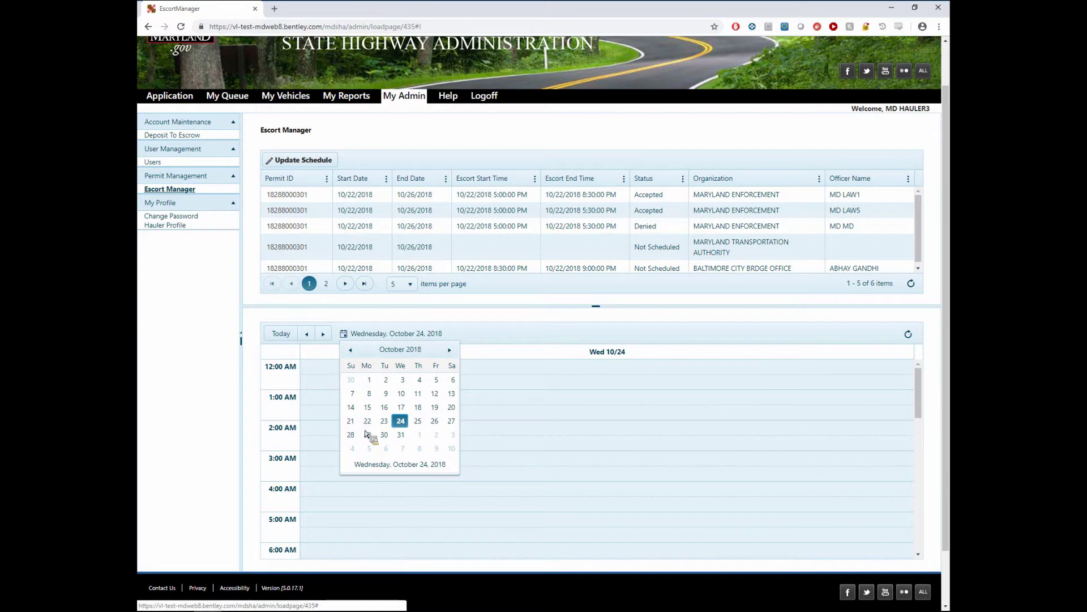
left_click(374, 453)
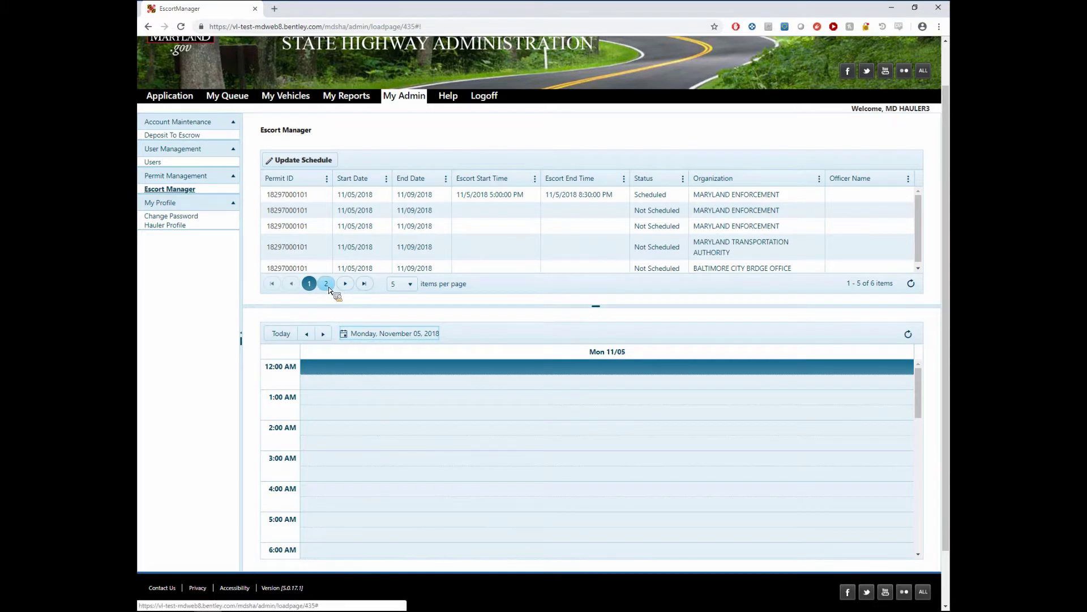
left_click(400, 243)
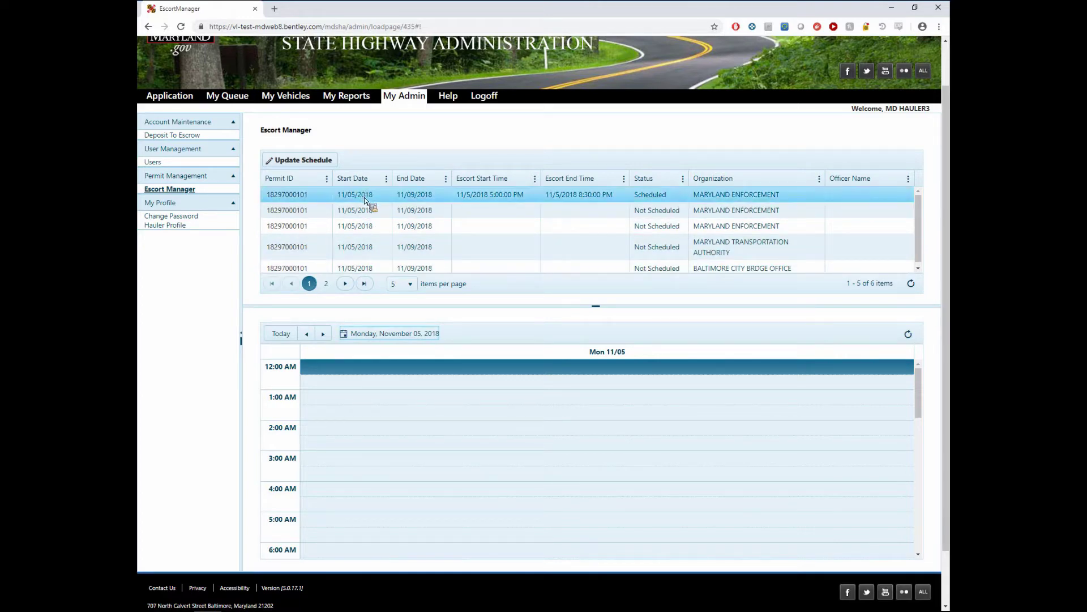
- Page through the escort grid to page 2 and back to page 1
left_click(331, 287)
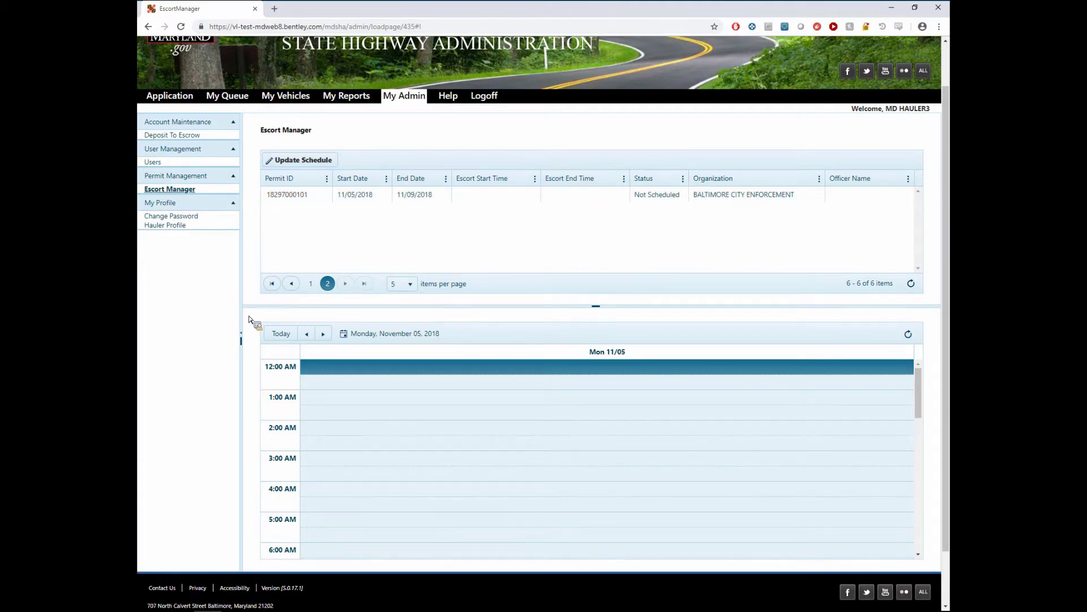
scroll(253, 318, "down", 1)
scroll(906, 350, "down", 1)
scroll(926, 351, "down", 3)
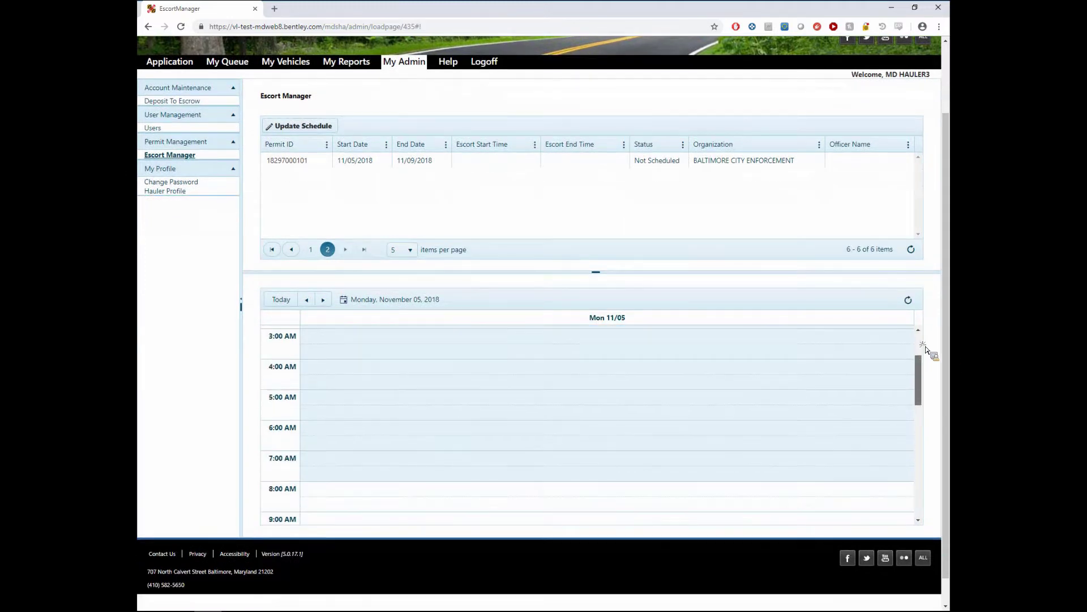
scroll(926, 351, "up", 3)
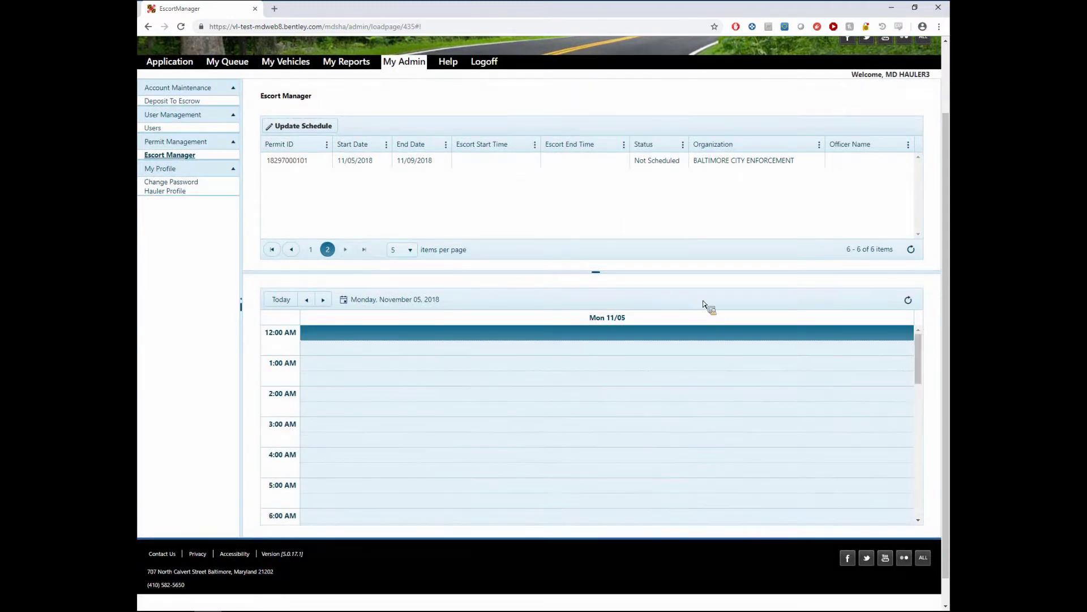
left_click(312, 250)
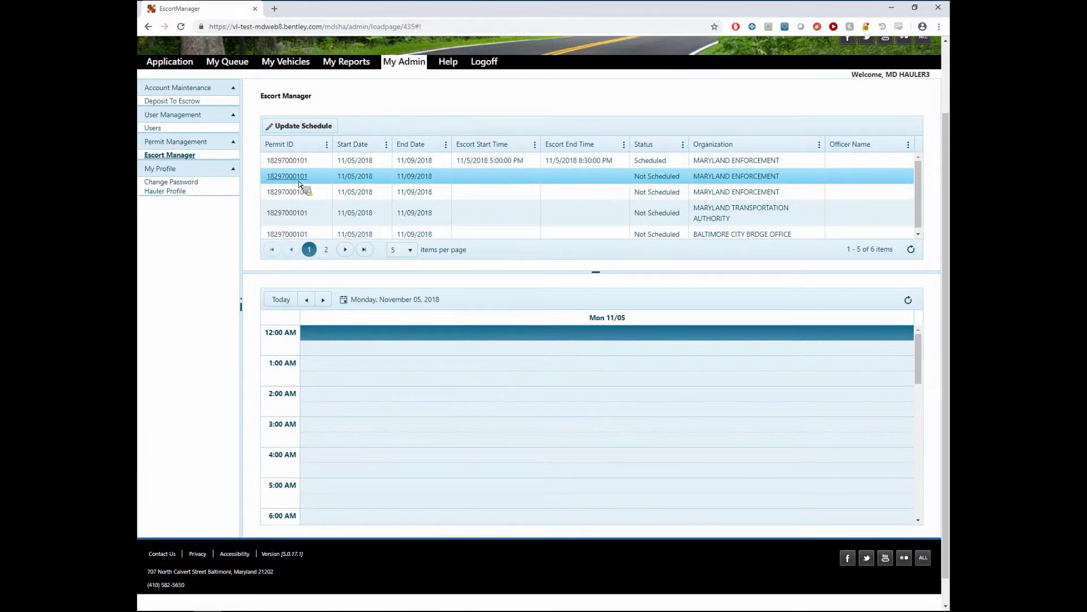
- Select the Scheduled escort row and scroll the calendar to its 5:00–8:30 PM block
left_click(679, 162)
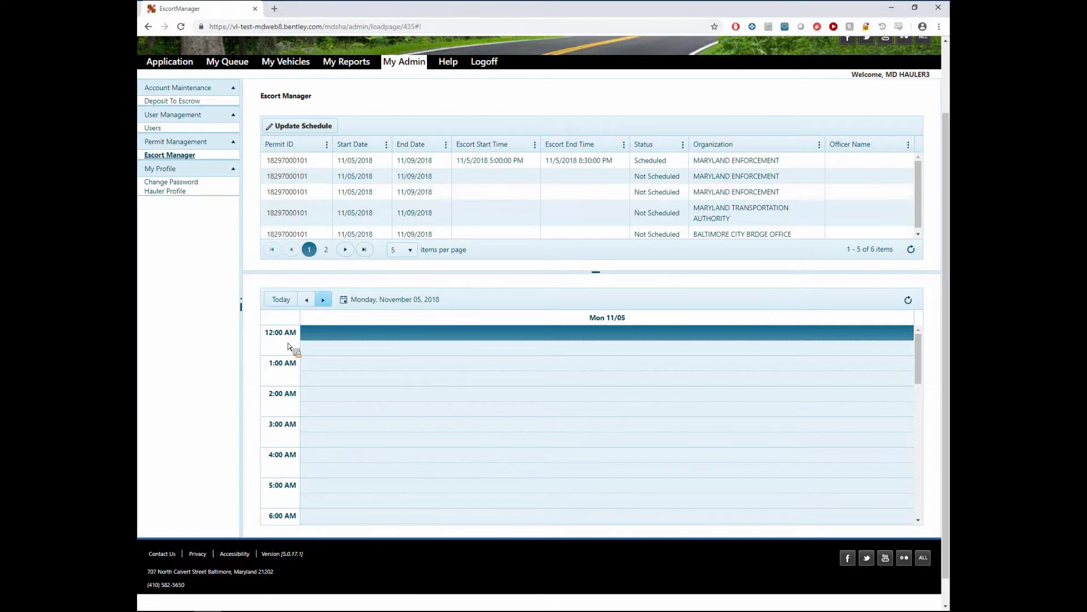
scroll(492, 400, "down", 3)
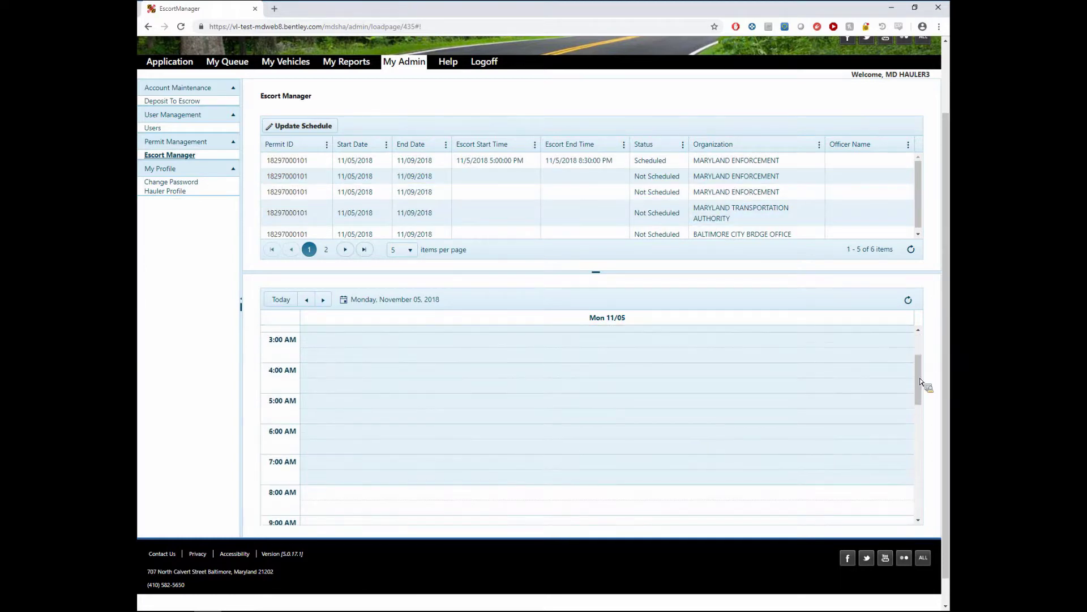
scroll(921, 390, "down", 3)
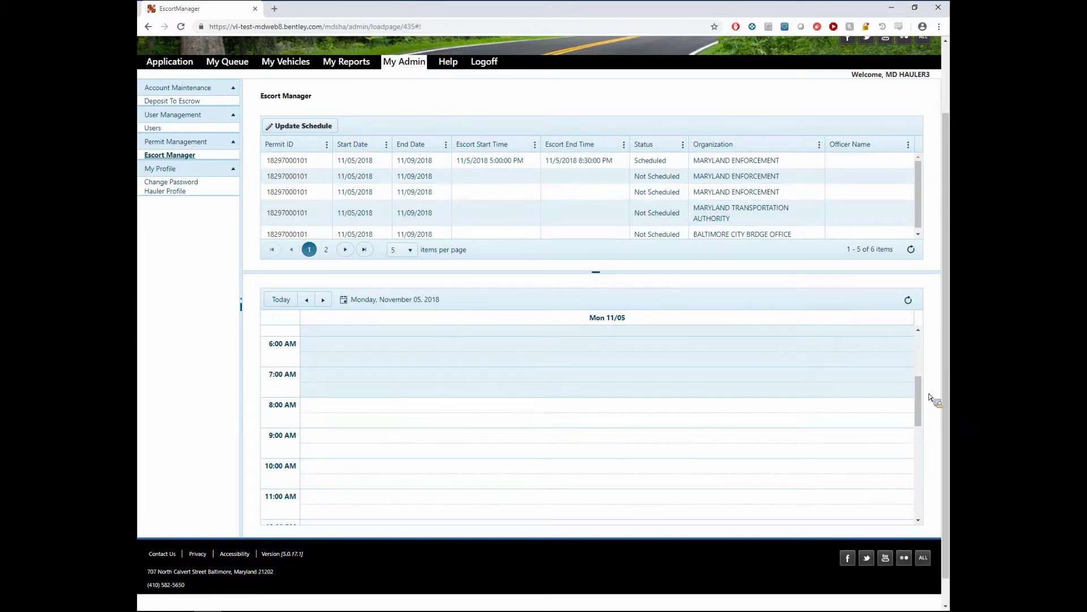
left_click_drag(925, 399, 924, 444)
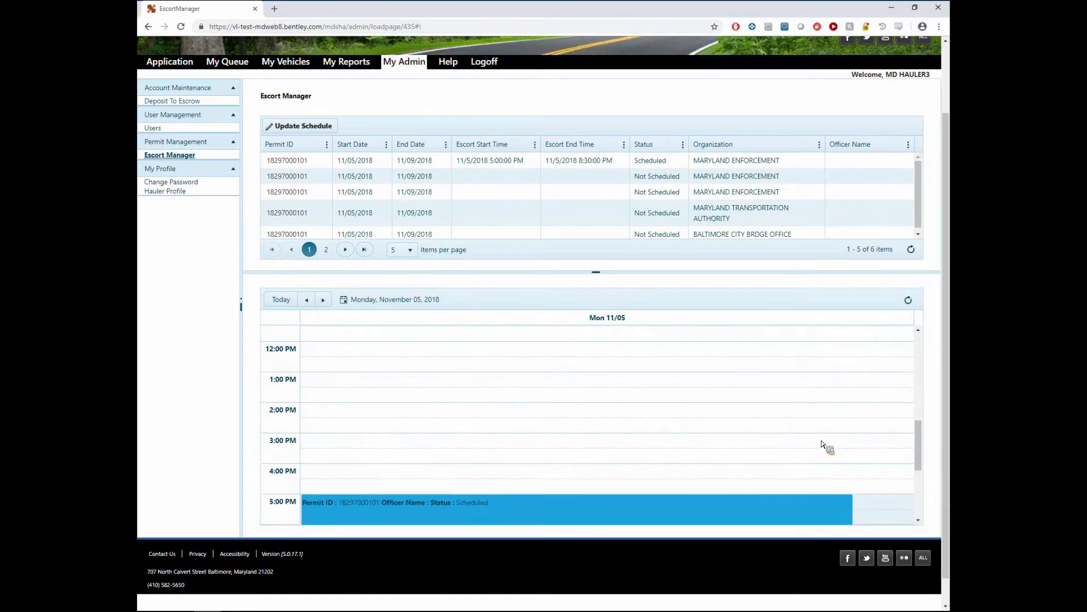
scroll(524, 408, "down", 4)
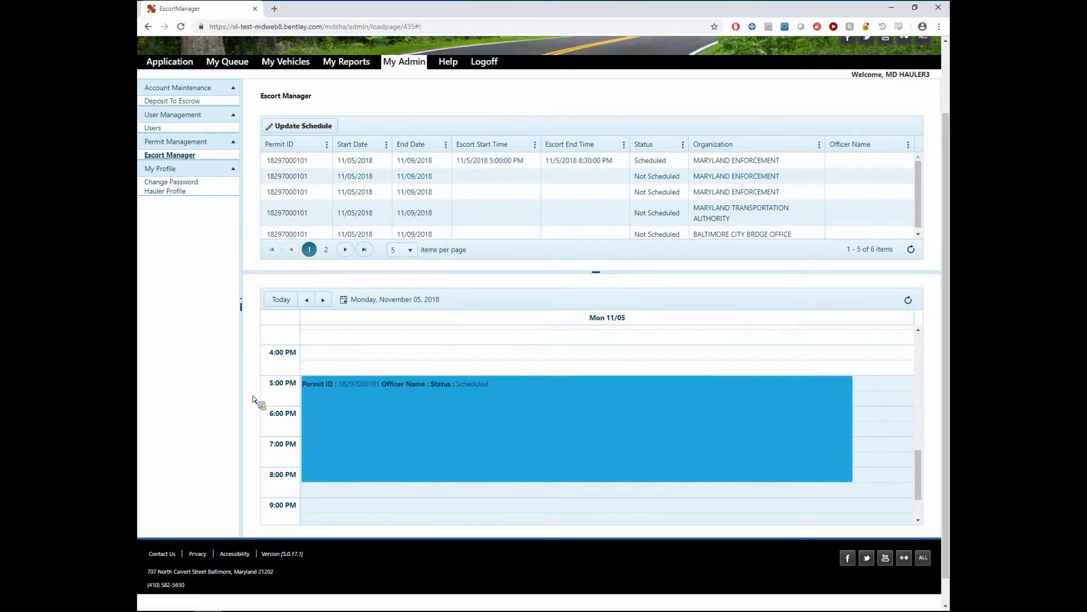
mouse_move(326, 422)
- Select the Not Scheduled MARYLAND ENFORCEMENT row and open its Update Schedule form
left_click(312, 177)
left_click(319, 182)
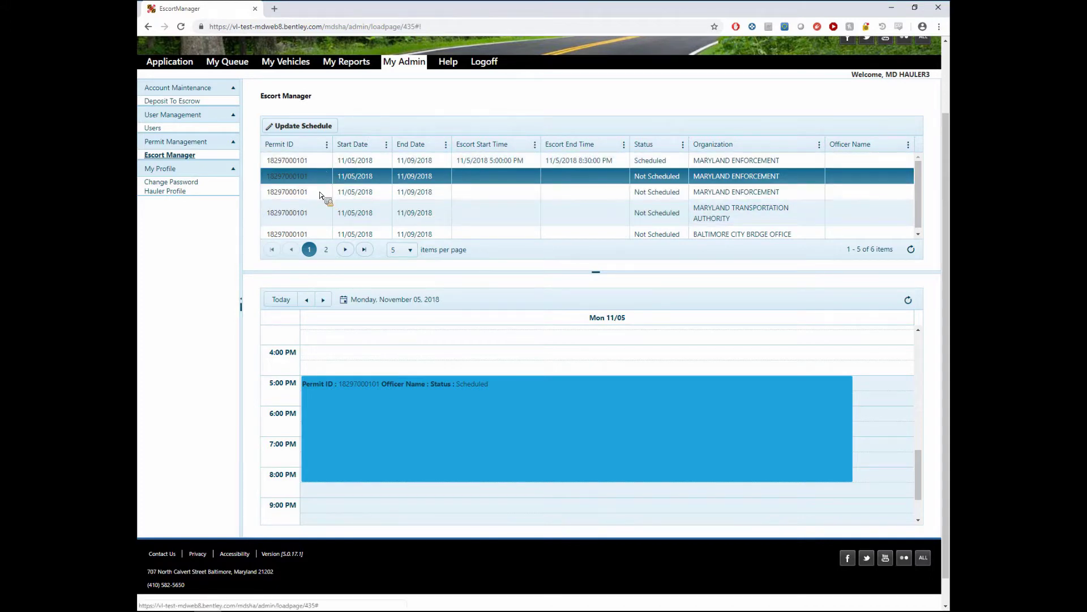
left_click(320, 127)
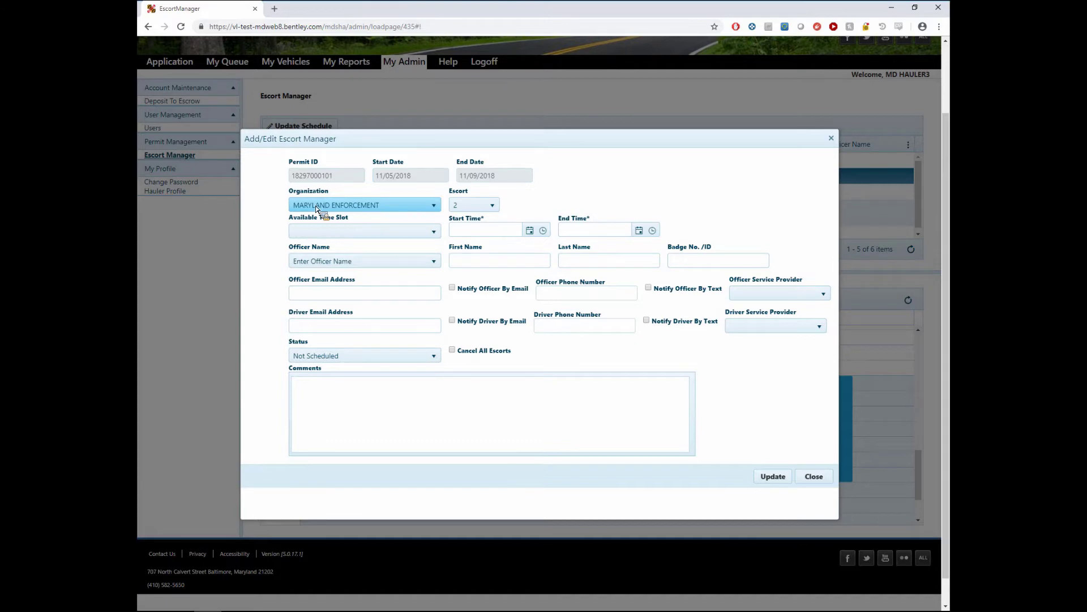
- Browse the Organization and Escort lists, trying BALTIMORE CITY BRDGE OFFICE with escort 1
left_click(316, 206)
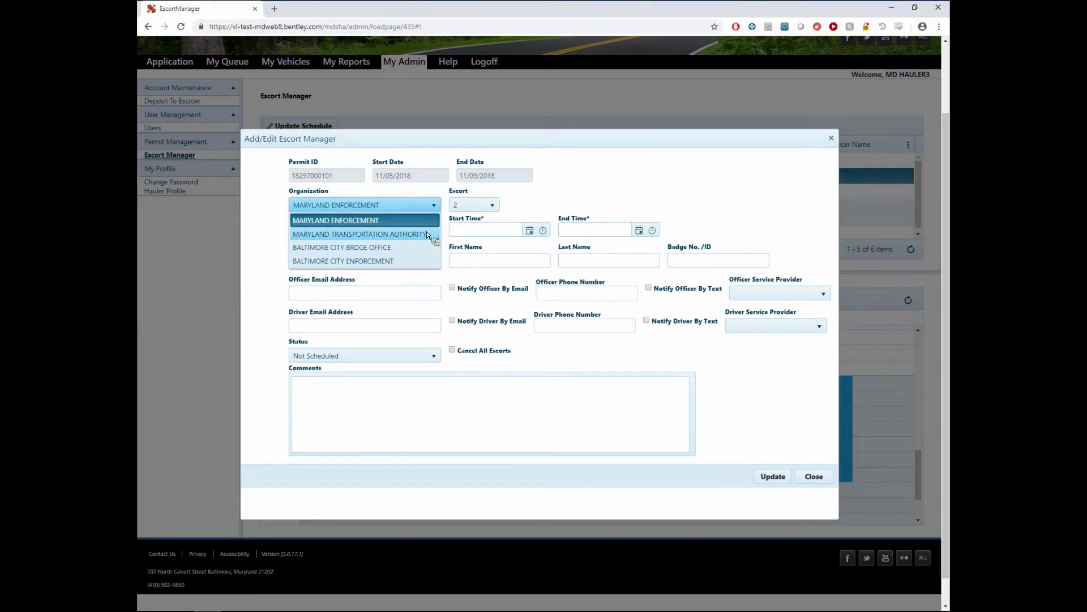
left_click(583, 202)
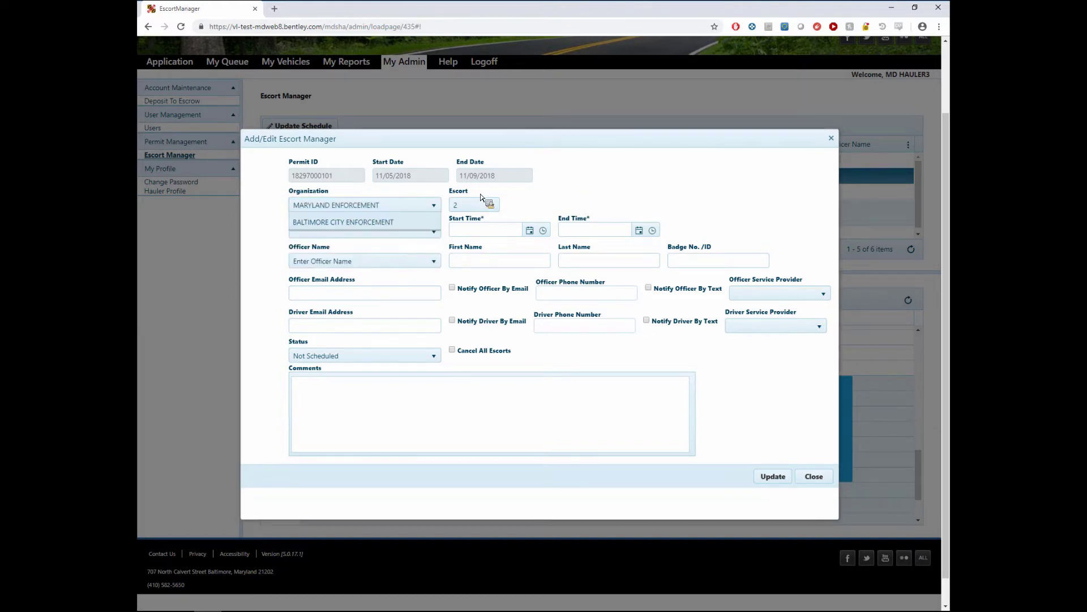
left_click(381, 208)
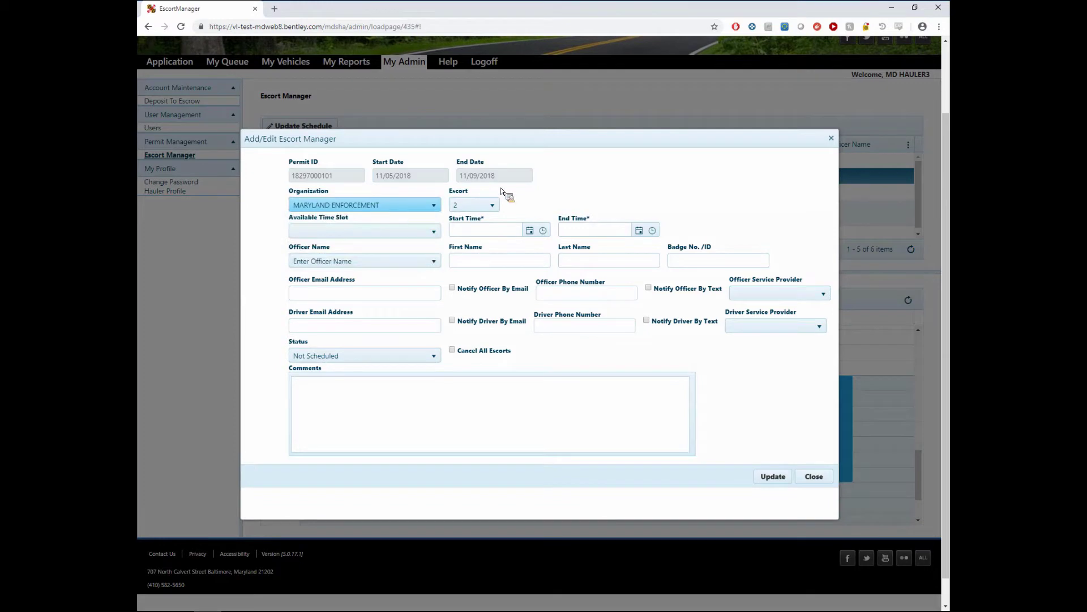
left_click(475, 205)
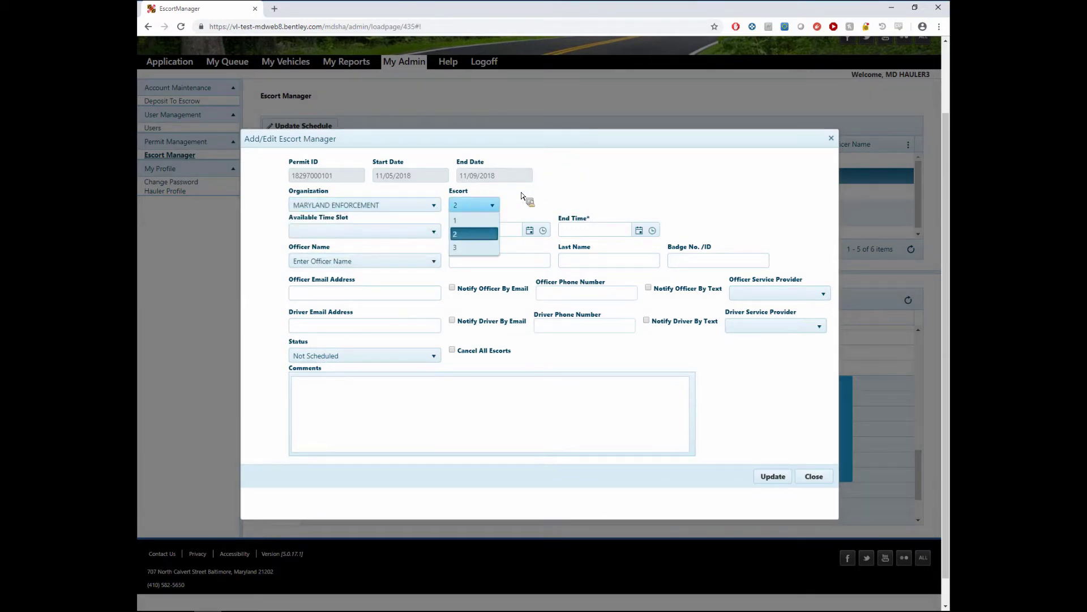
left_click(480, 236)
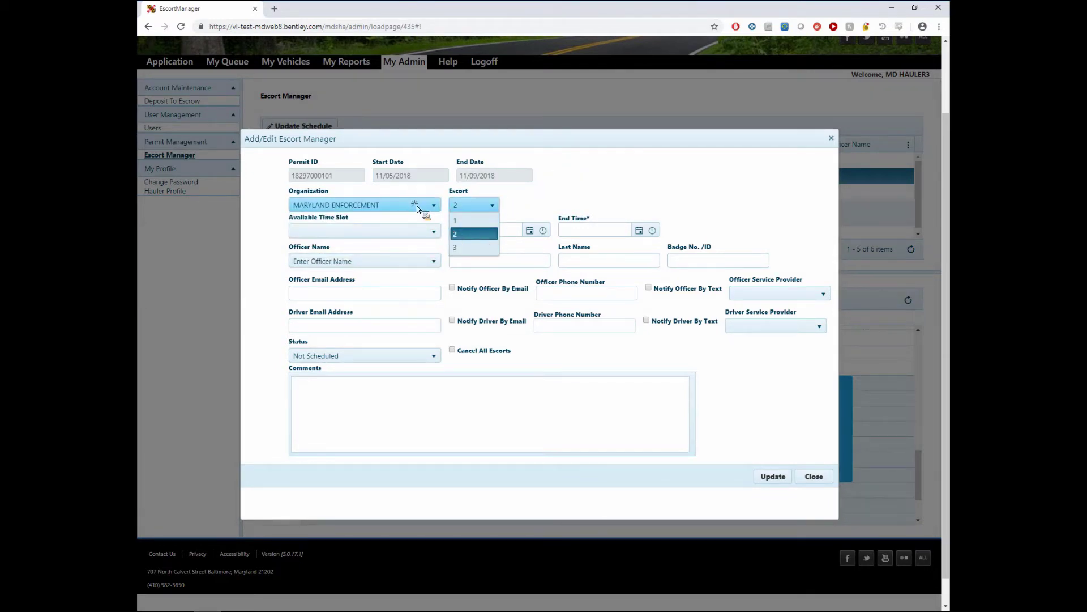
left_click(416, 205)
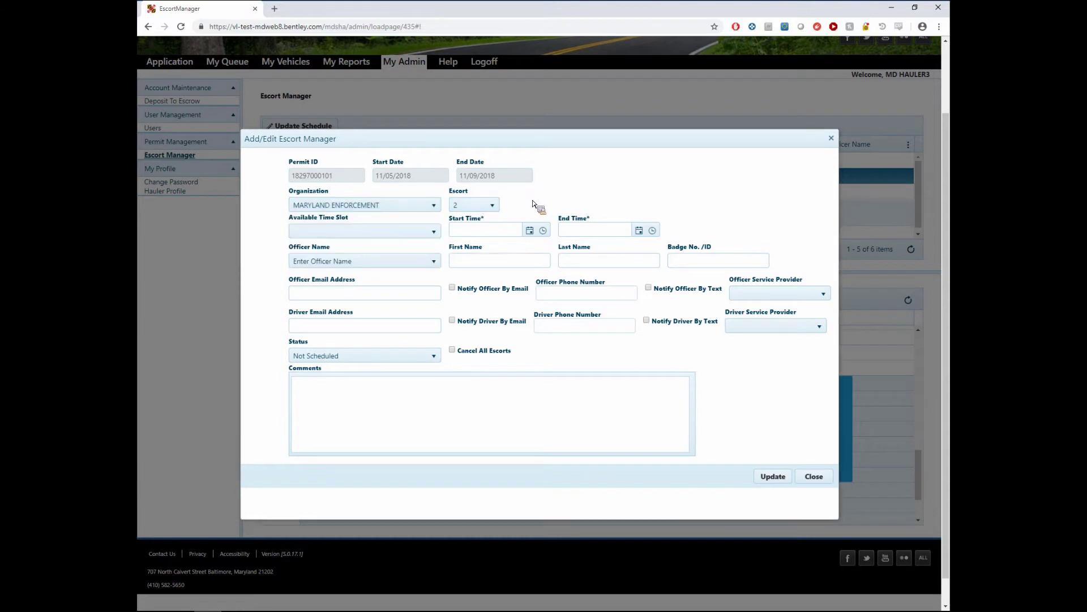
left_click(420, 205)
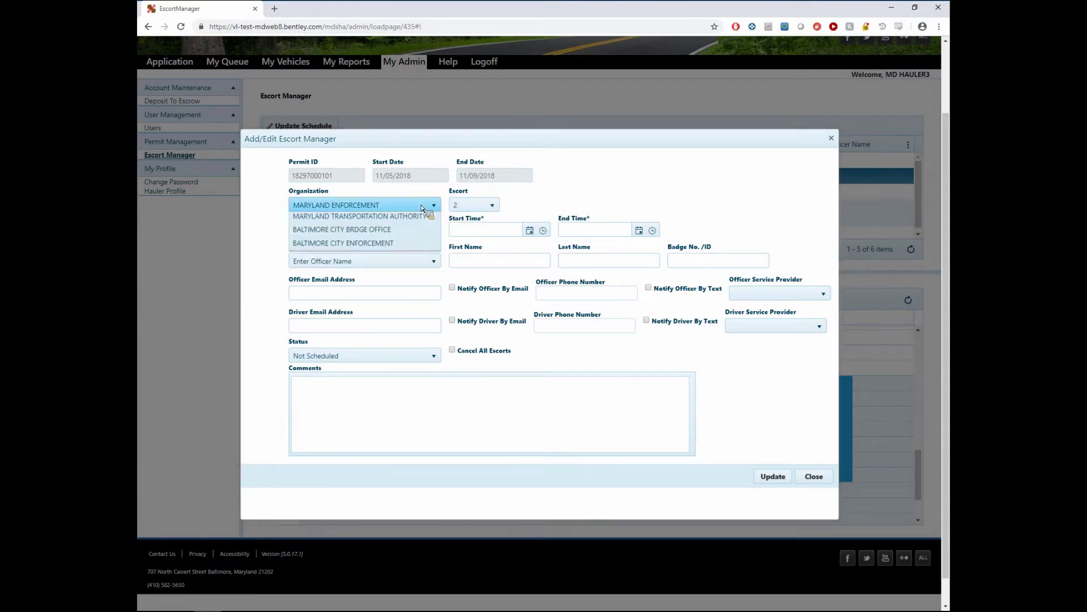
left_click(391, 247)
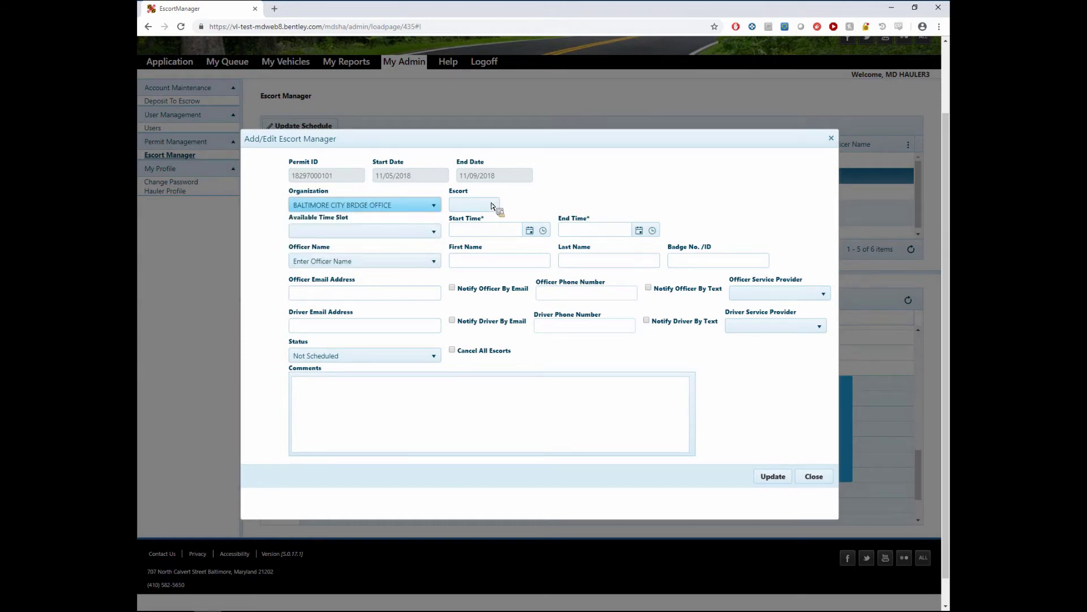
left_click(454, 206)
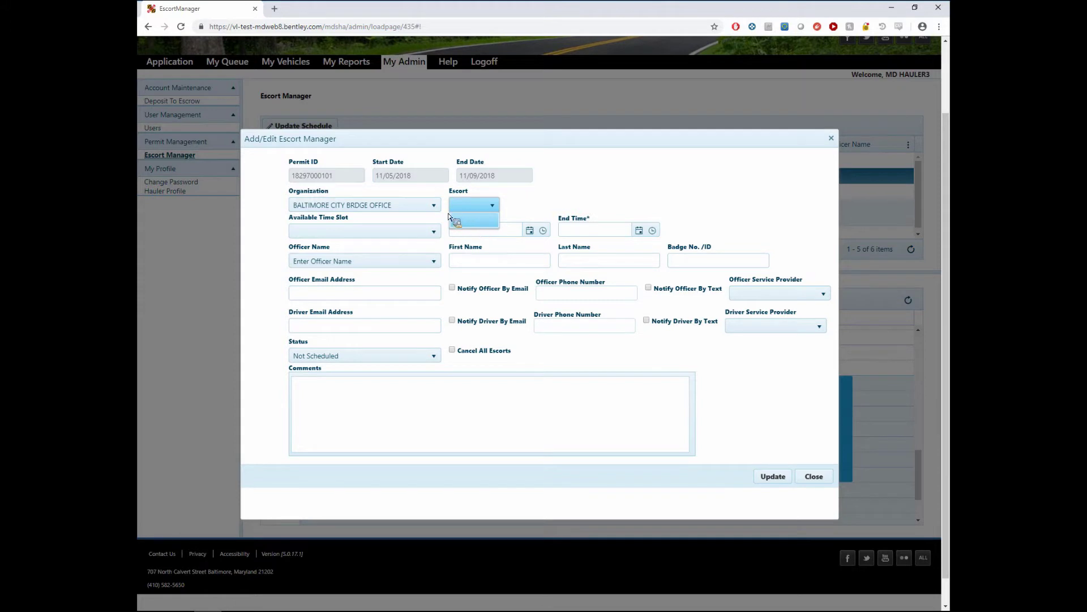
left_click(477, 222)
- Settle the Organization on BALTIMORE CITY ENFORCEMENT, keeping Escort 1
left_click(425, 209)
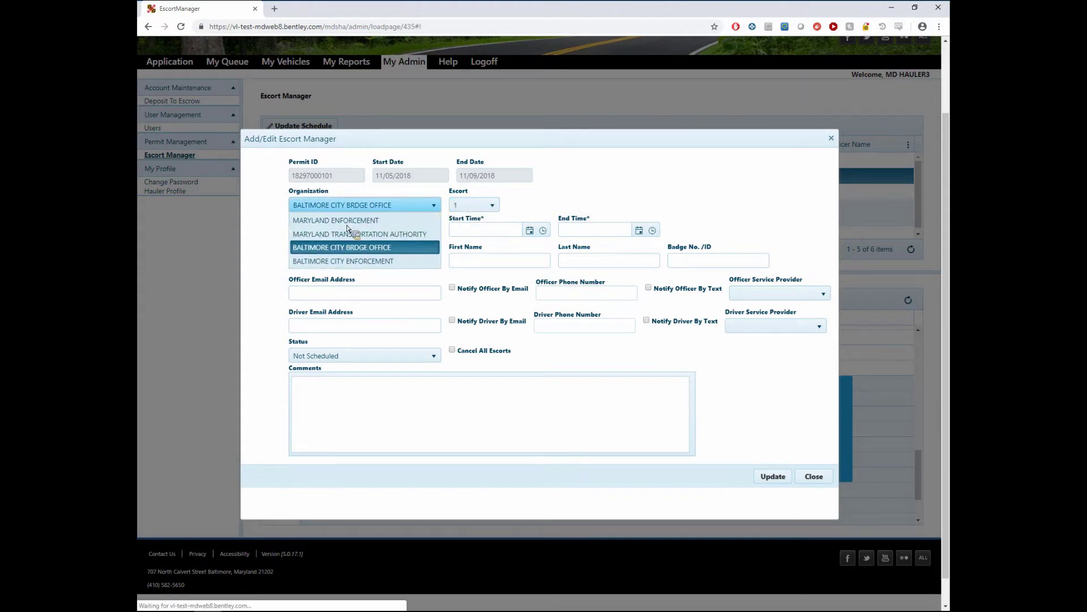
left_click(350, 226)
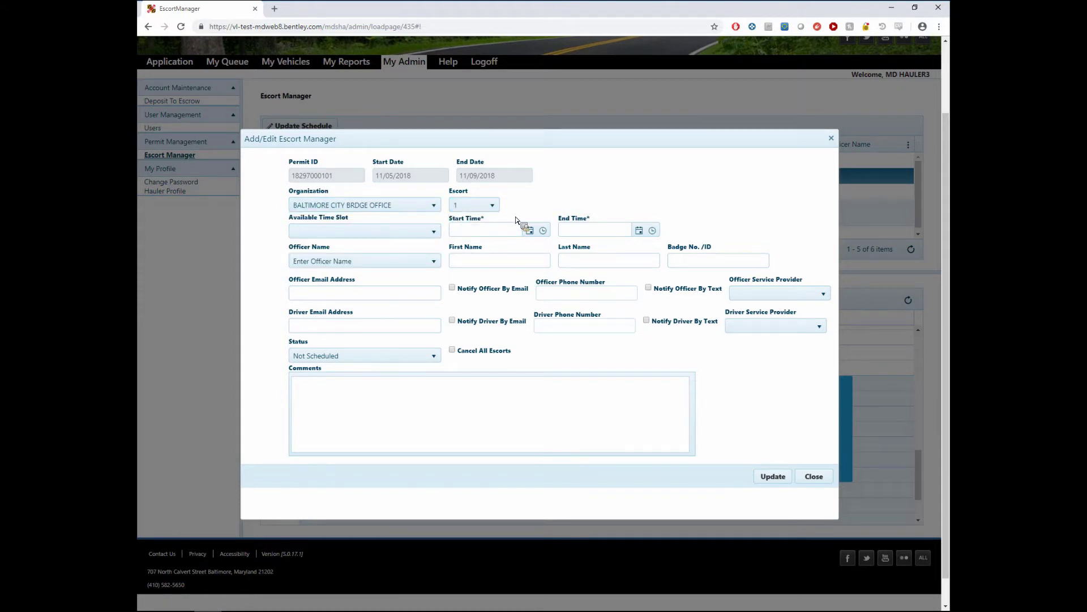
left_click(477, 207)
left_click(365, 207)
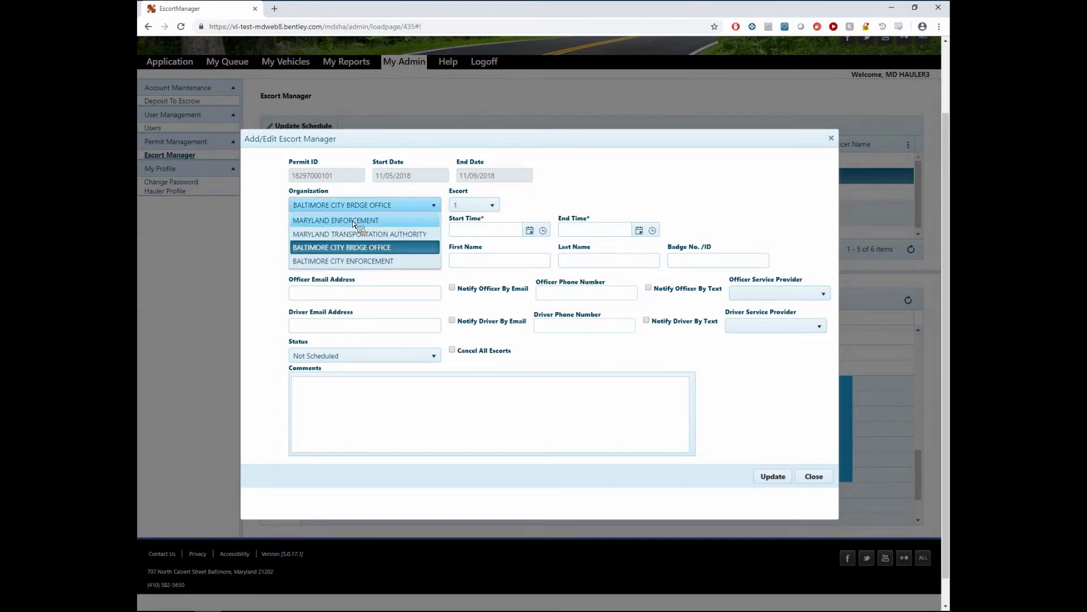
left_click(352, 221)
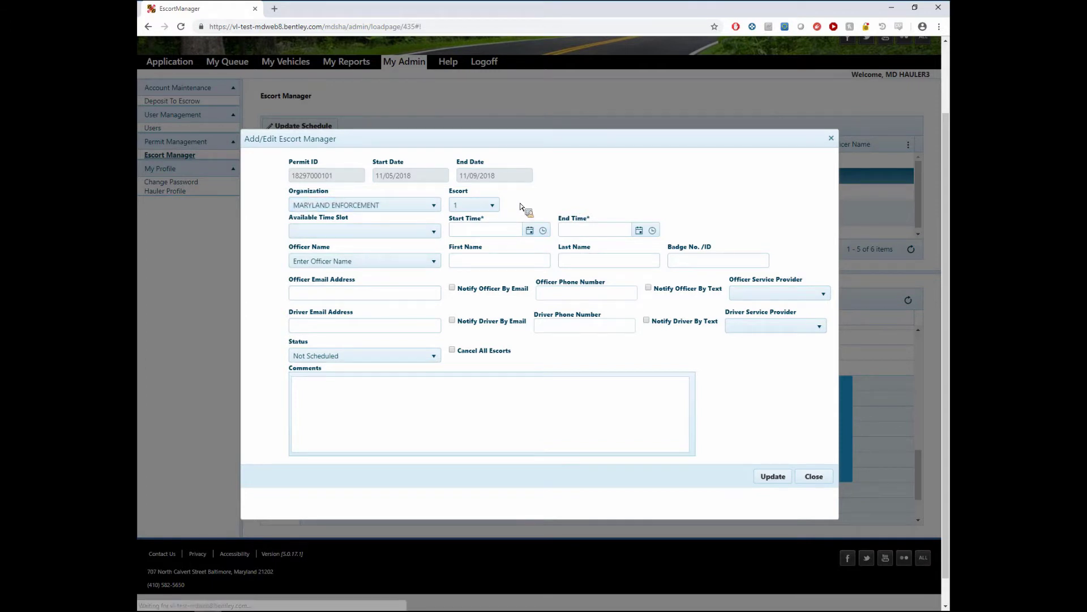
left_click(486, 208)
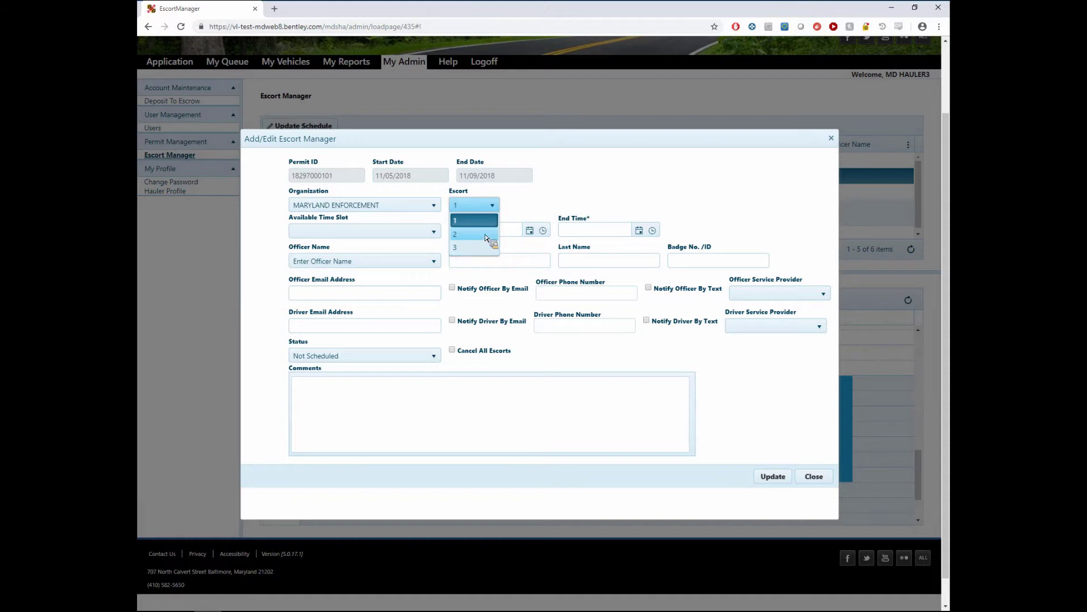
left_click(580, 170)
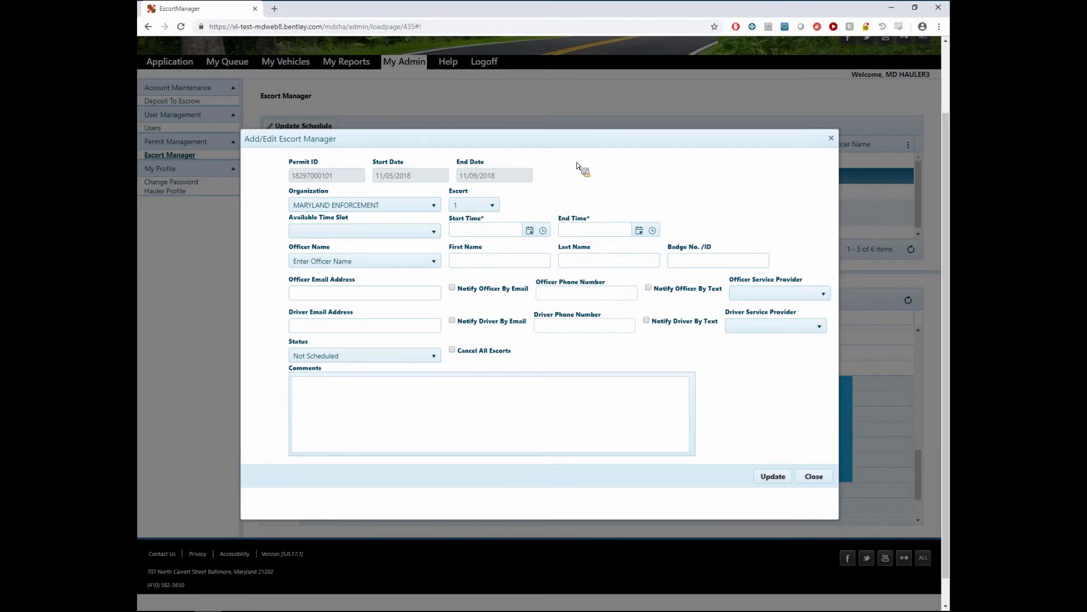
left_click(416, 205)
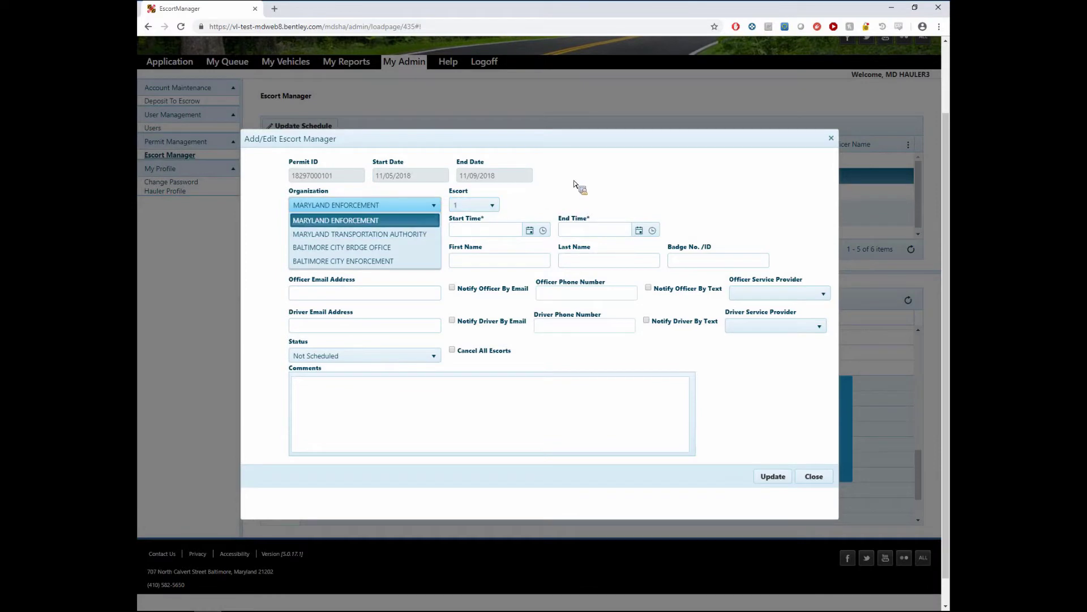
left_click(383, 207)
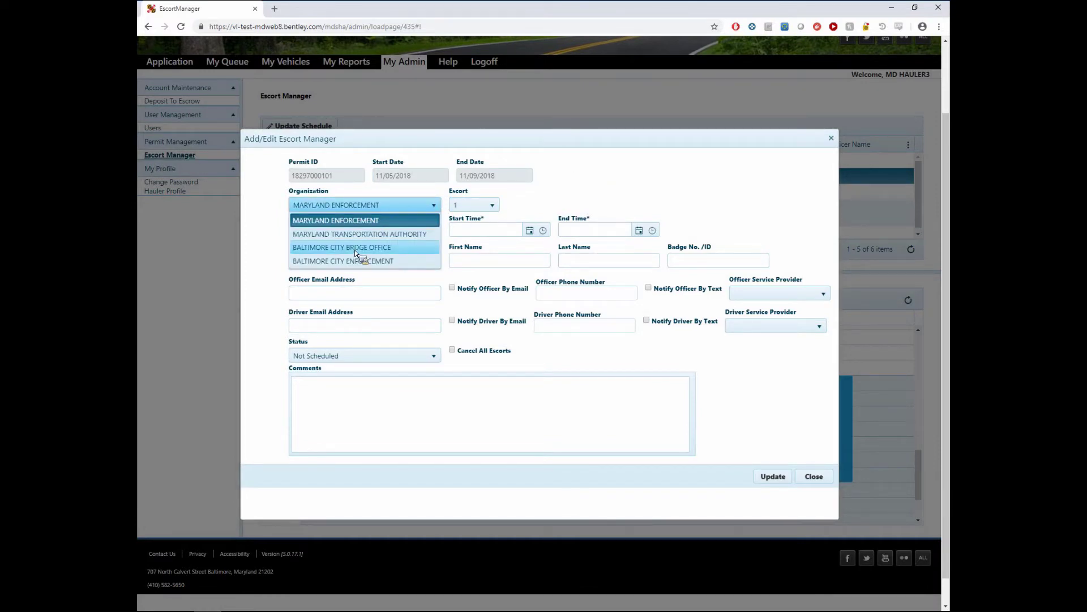
left_click(370, 261)
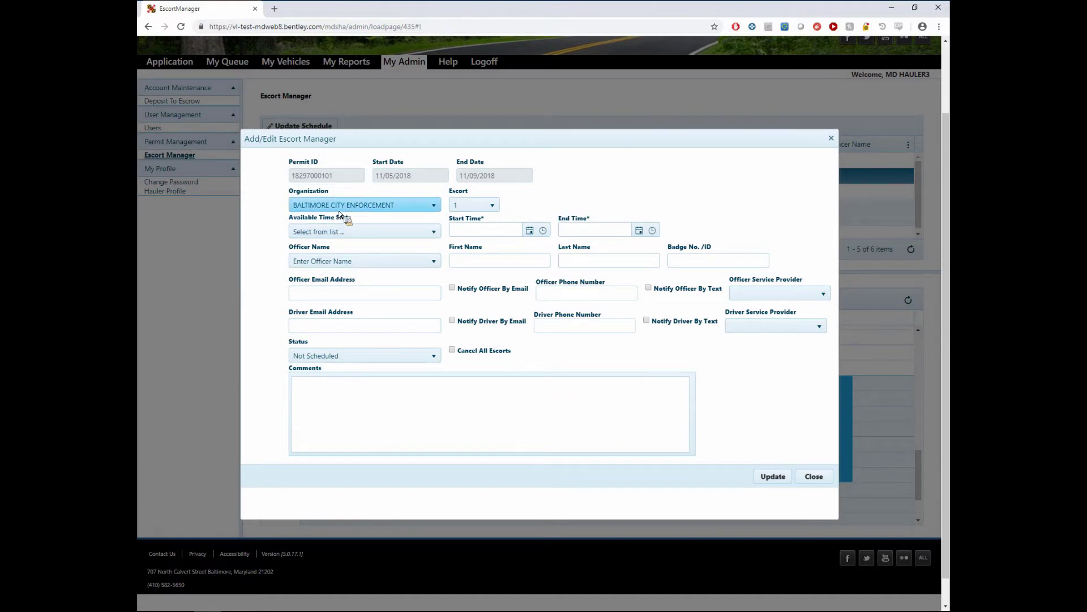
- Choose the 9:00 AM-12:00 PM time slot and correct the start date to 11/05/2018
left_click(429, 235)
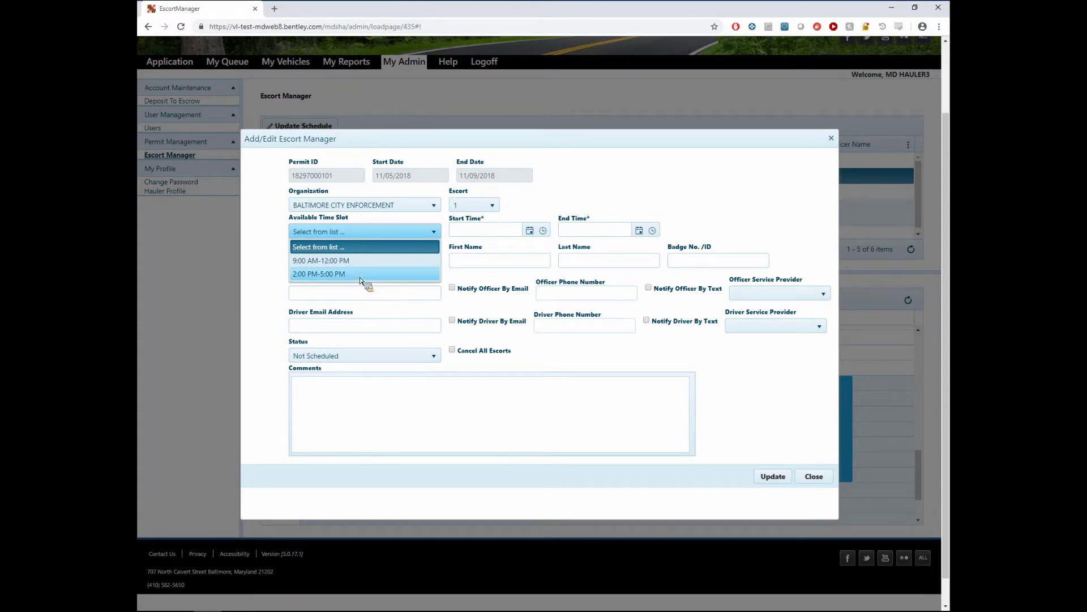
left_click(362, 263)
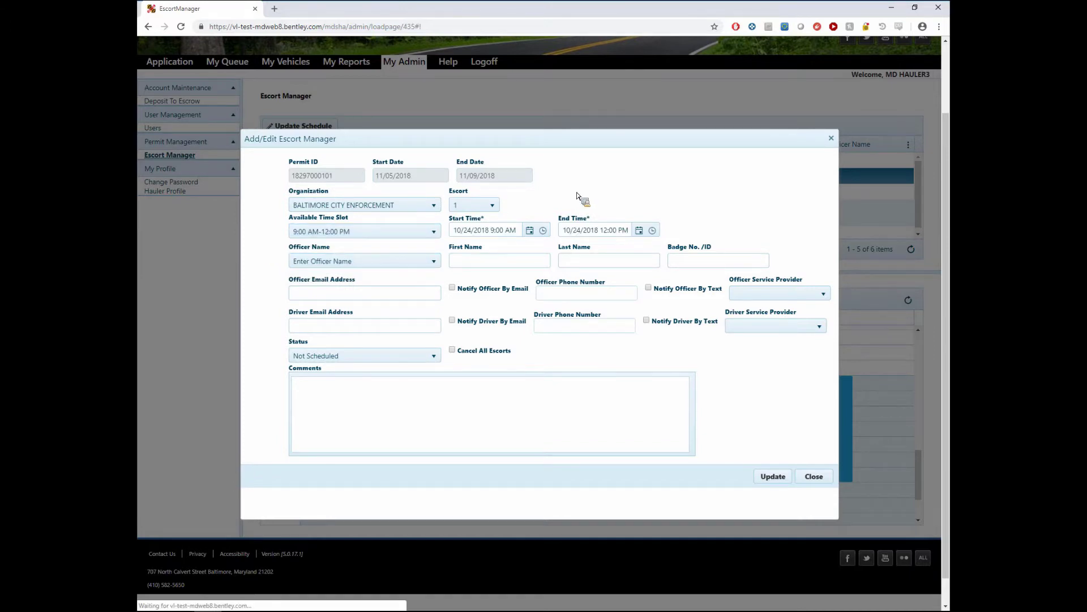
left_click(471, 230)
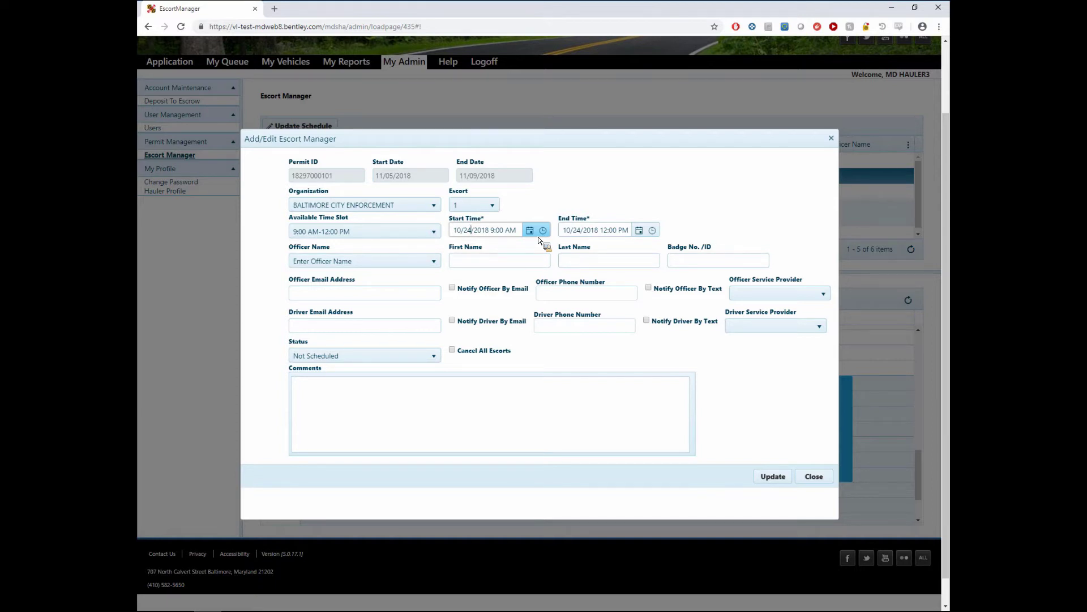
key("BackSpace")
key("BackSpace")
type("05")
key("Tab")
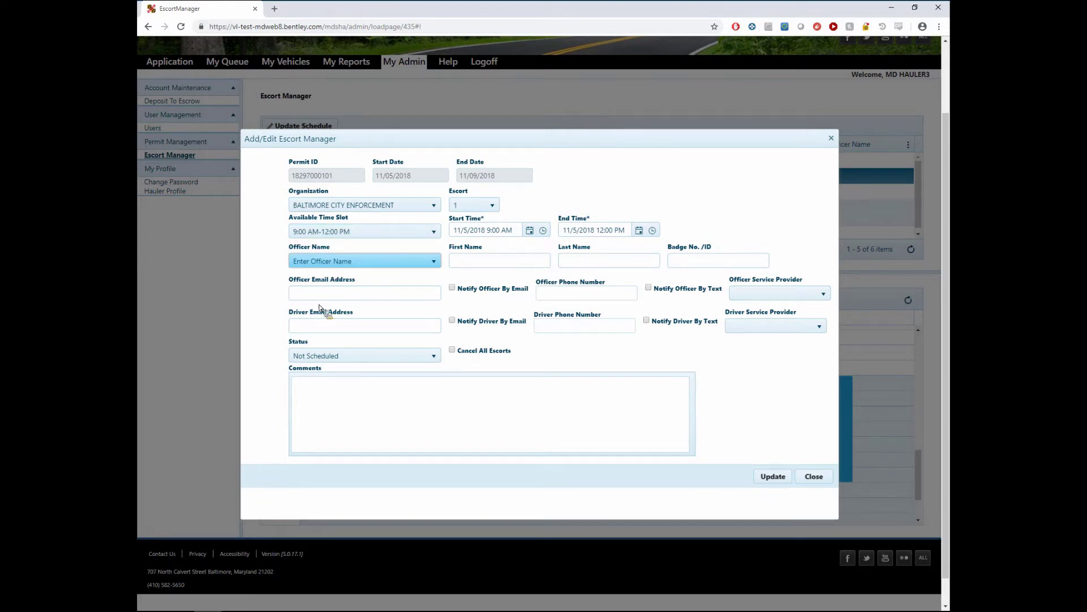
- Set the escort status to Scheduled, save with Update, and dismiss the confirmation
left_click(434, 356)
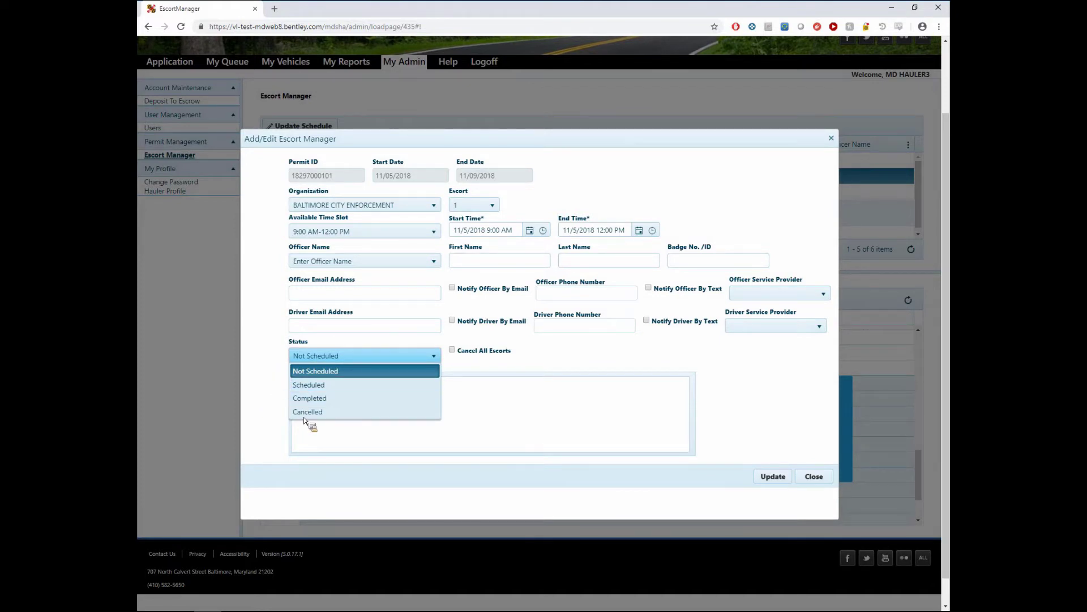
left_click(331, 385)
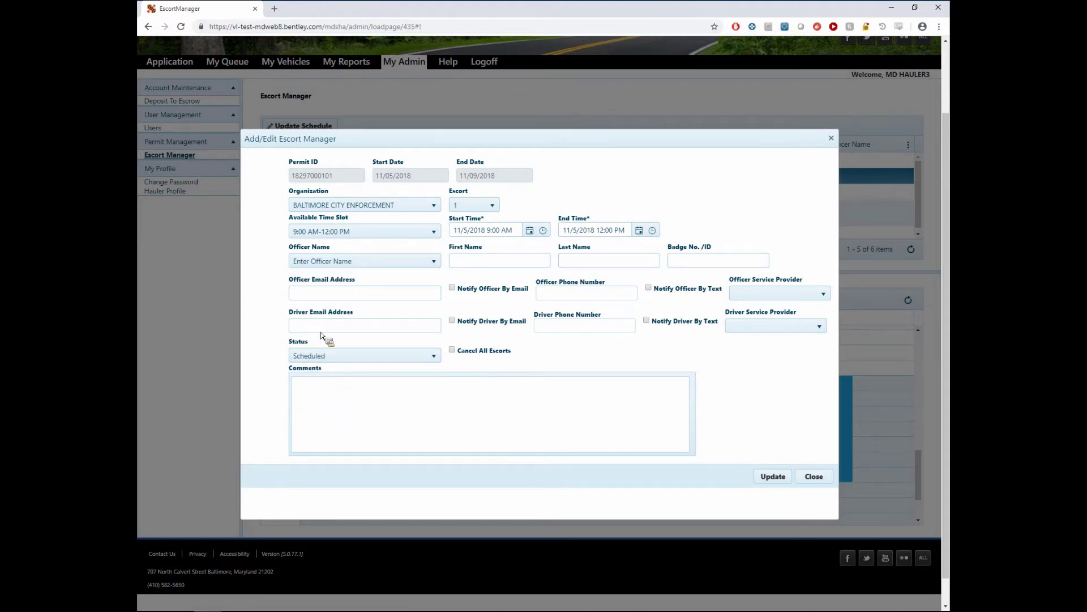
key("alt+Down")
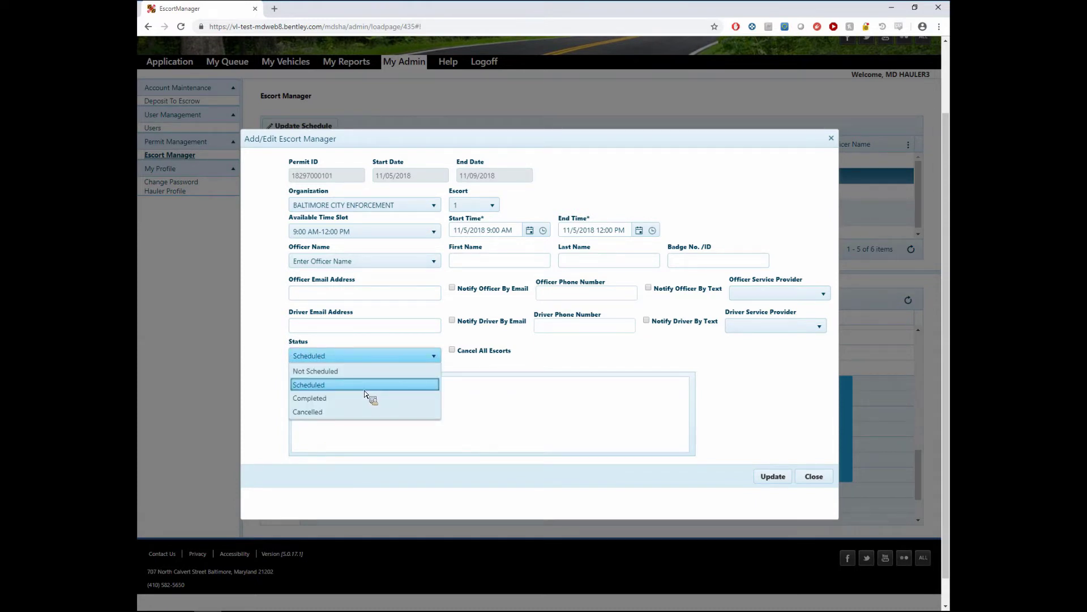
left_click(333, 386)
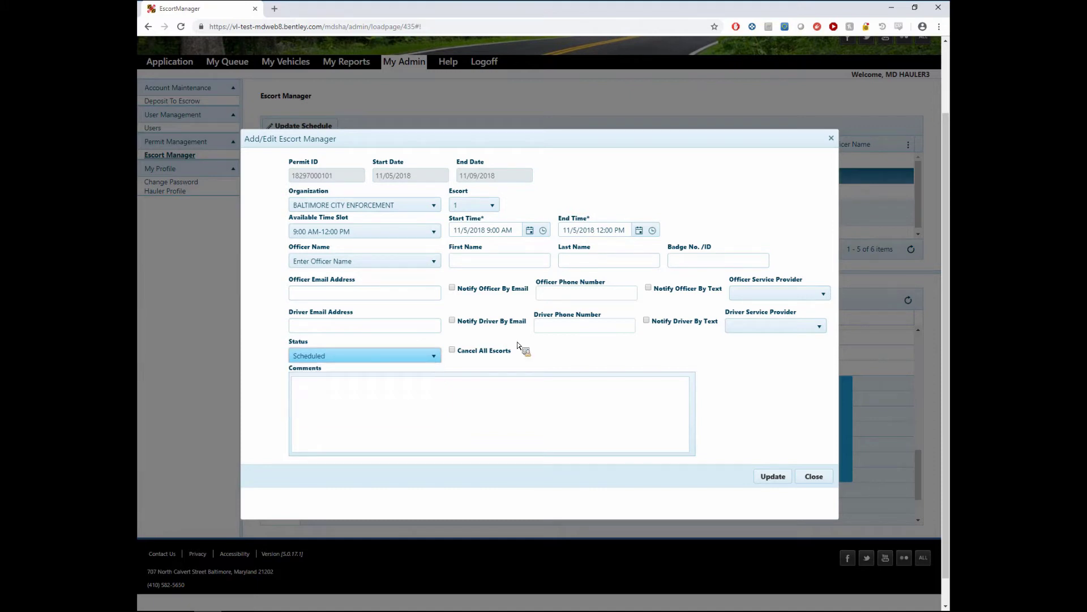
left_click(773, 476)
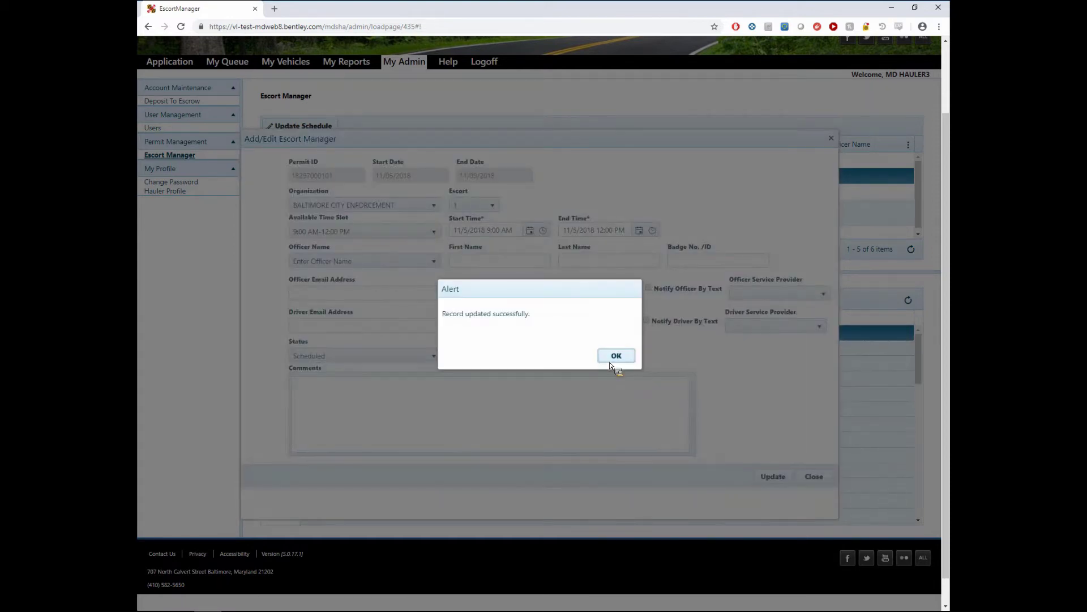
left_click(614, 355)
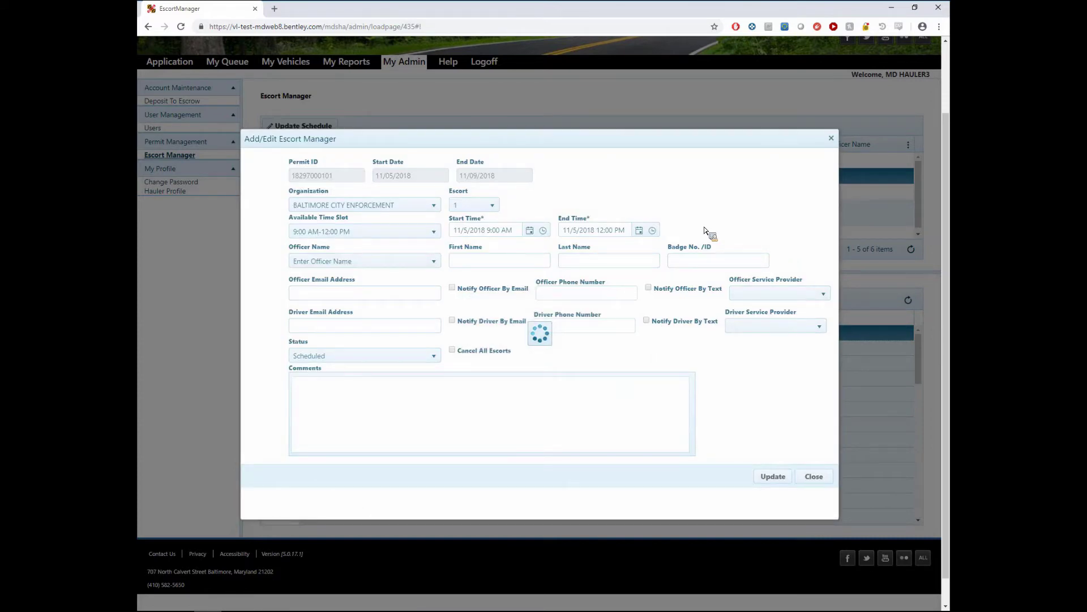
- Recheck the escort and organization fields, close the form, and select the MARYLAND TRANSPORTATION AUTHORITY row
left_click(486, 209)
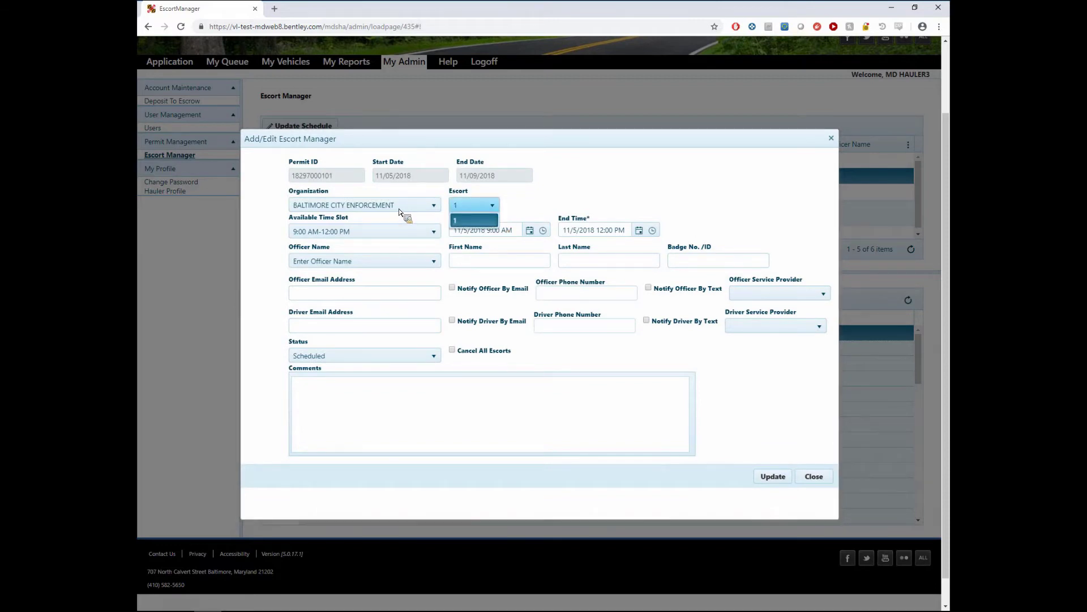
left_click(391, 211)
left_click(489, 205)
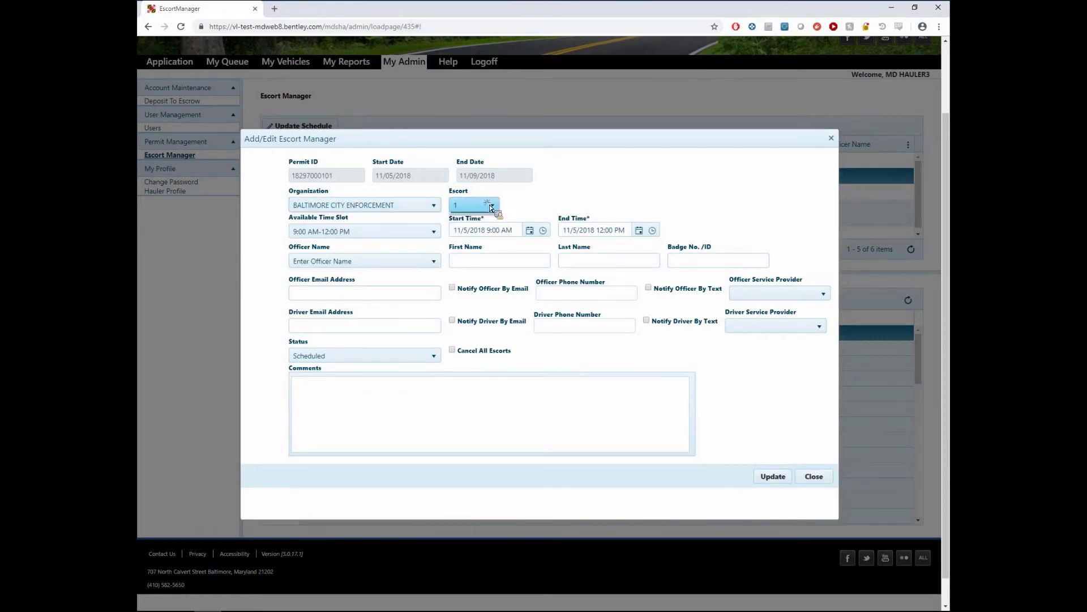
left_click(814, 476)
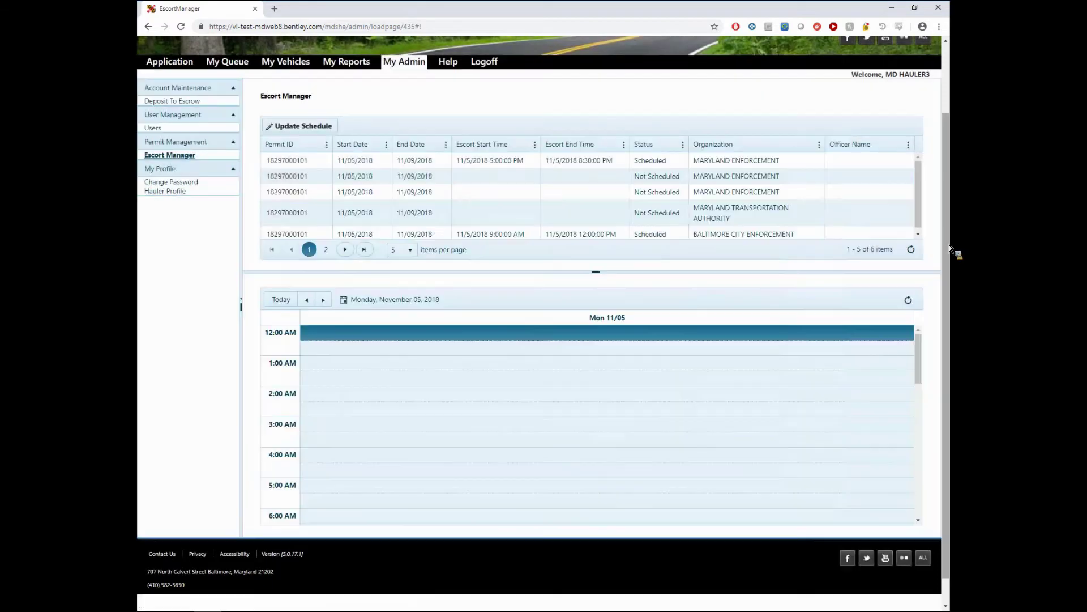
left_click(587, 207)
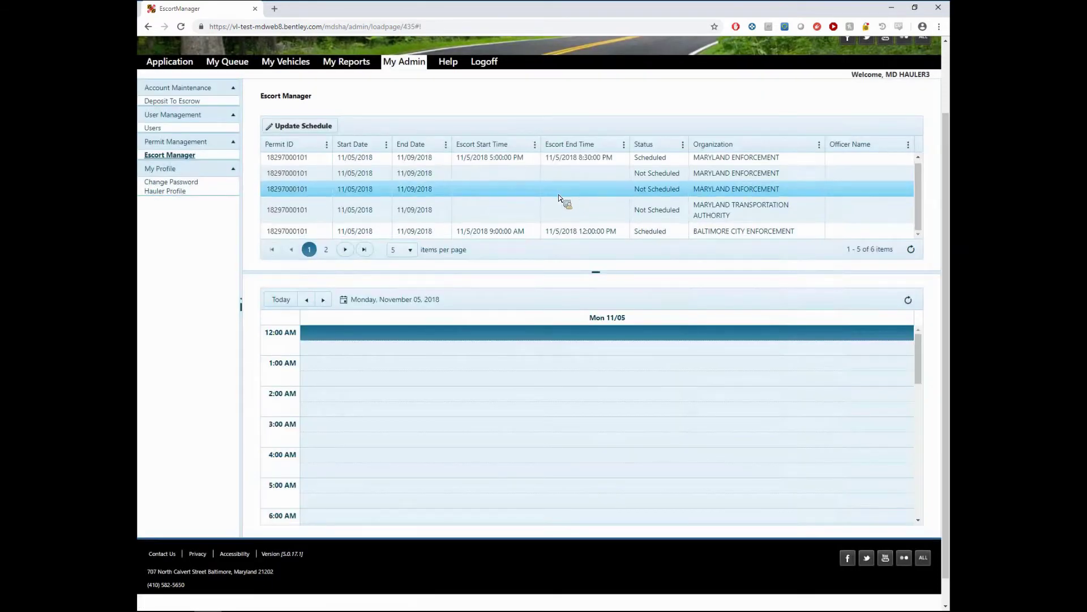
left_click(624, 232)
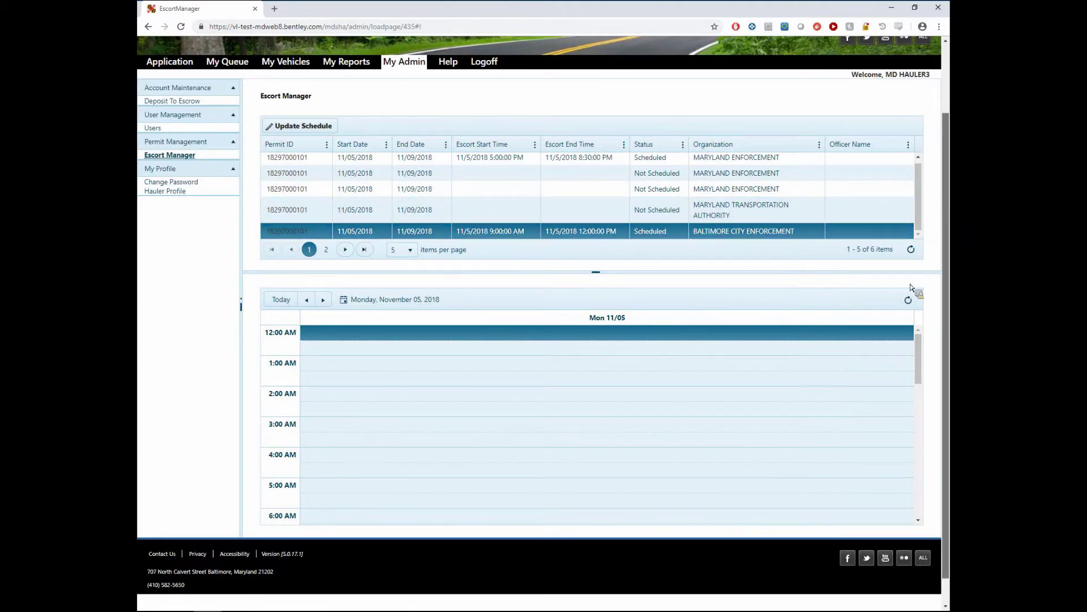
scroll(913, 349, "up", 1)
left_click_drag(912, 348, 704, 396)
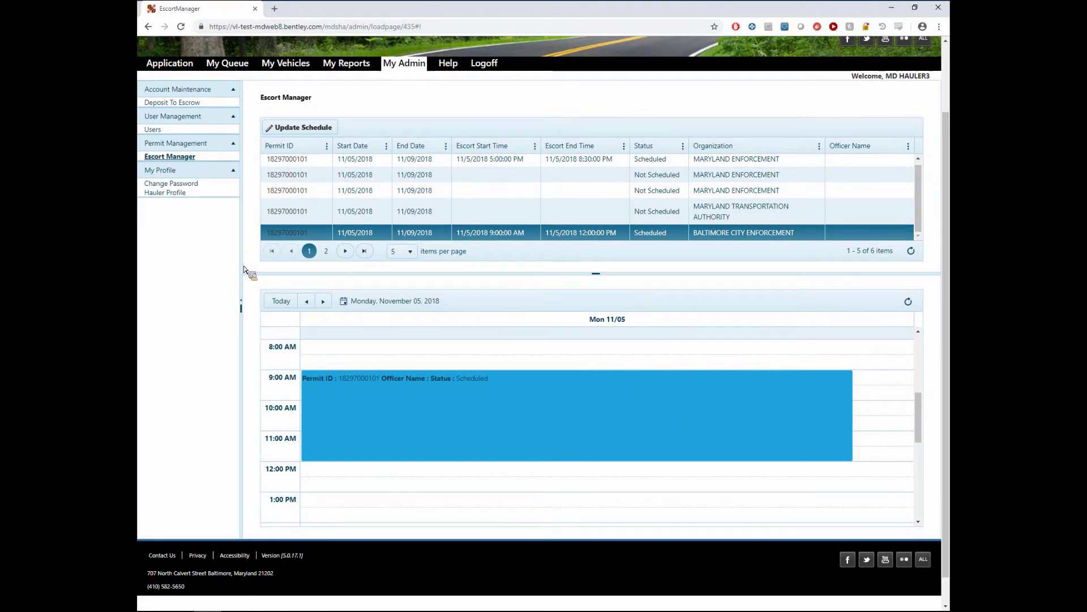
left_click(326, 251)
left_click(311, 251)
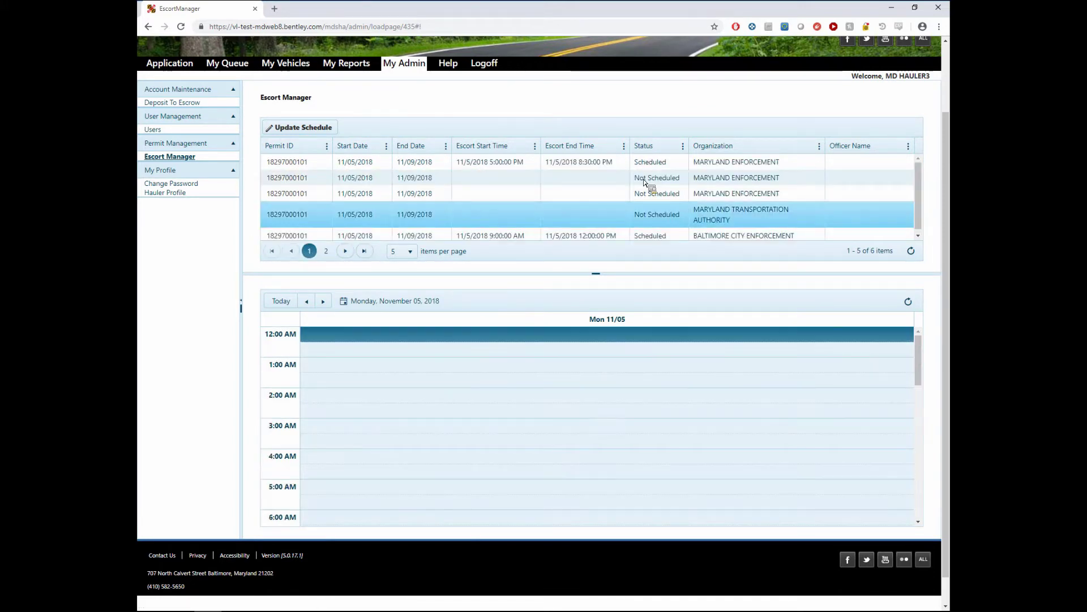
left_click(543, 216)
left_click_drag(576, 229, 256, 213)
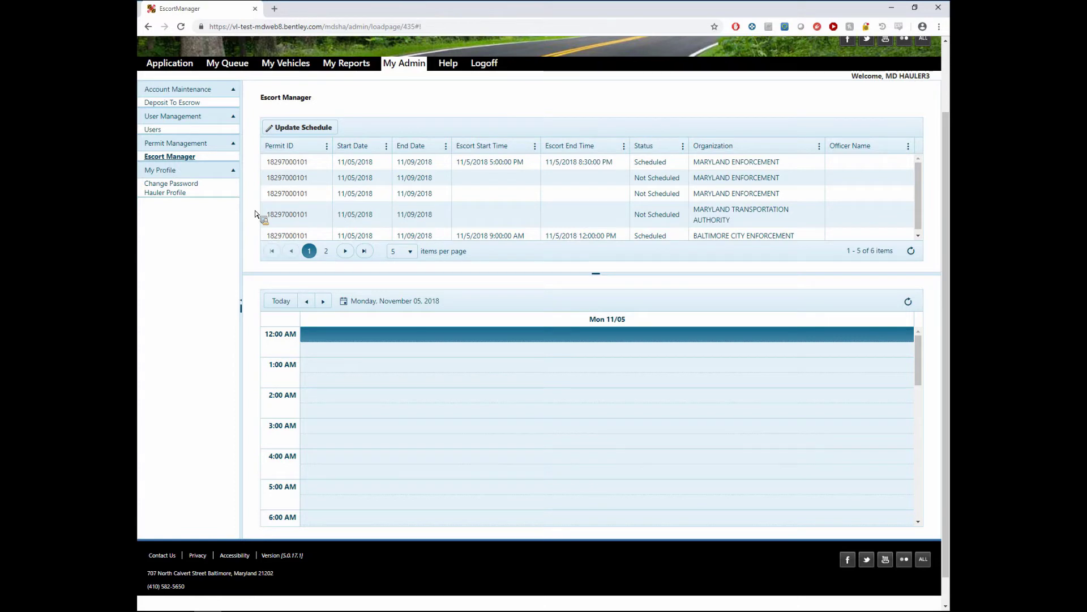
scroll(256, 214, "up", 1)
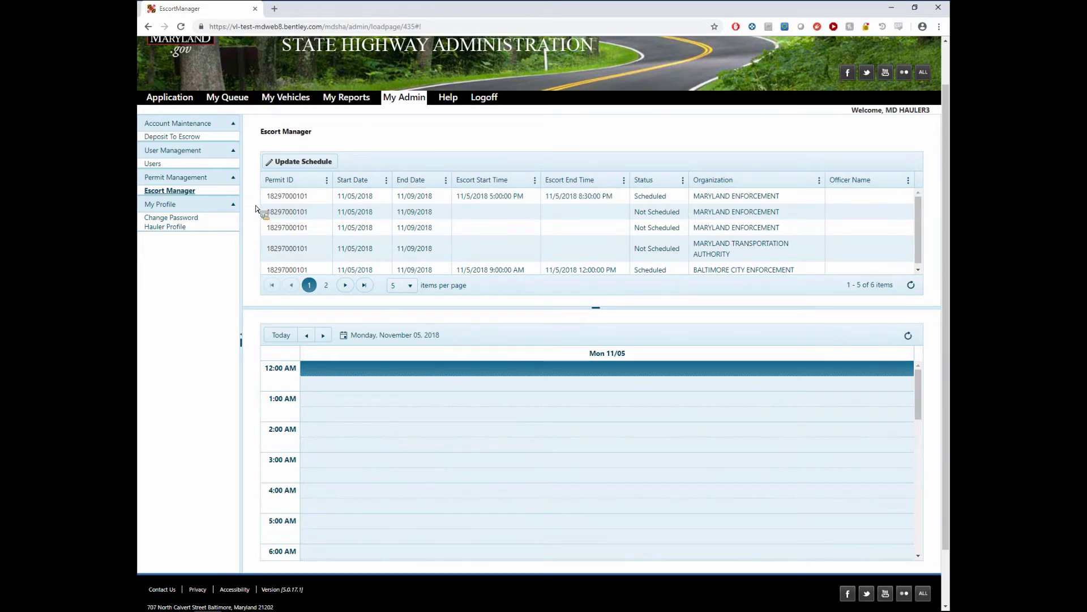
left_click(362, 213)
left_click_drag(362, 214, 631, 283)
left_click_drag(320, 256, 399, 149)
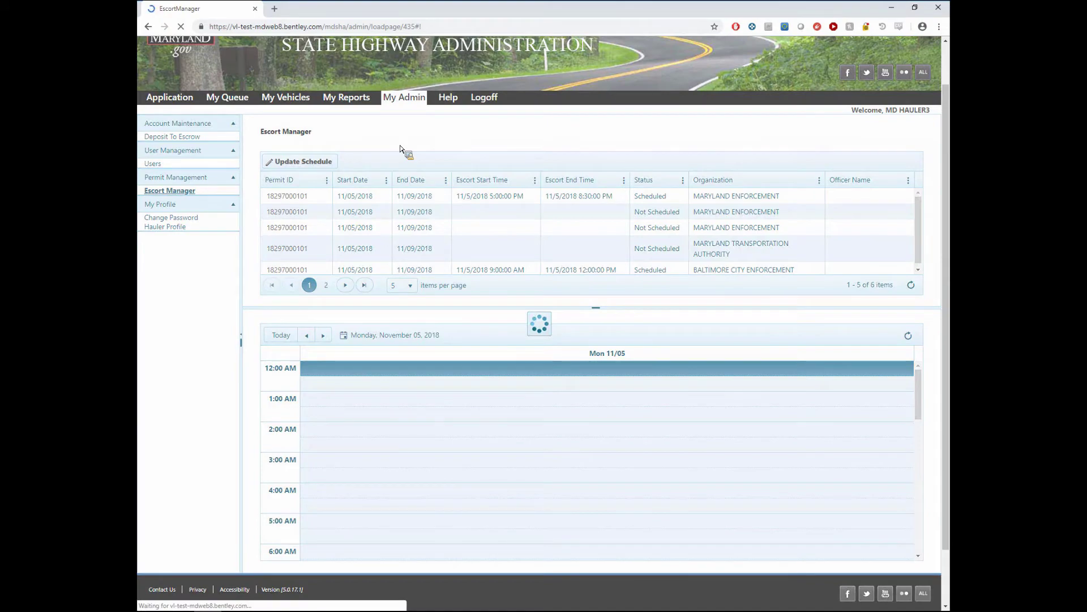
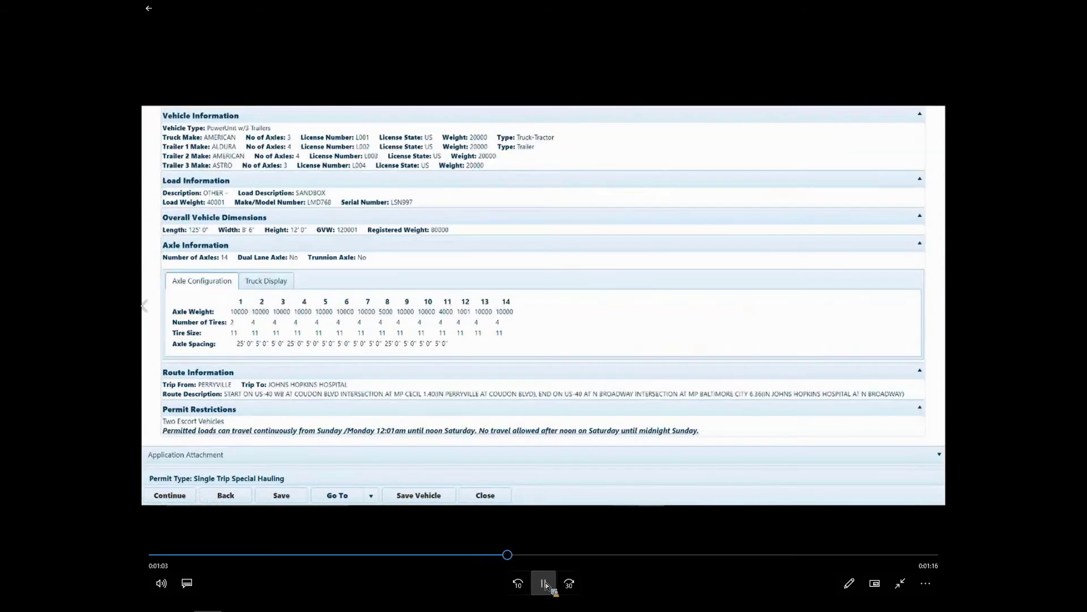
- Pause and resume the recording so it advances toward the payment step with the $275.00 total
left_click(545, 584)
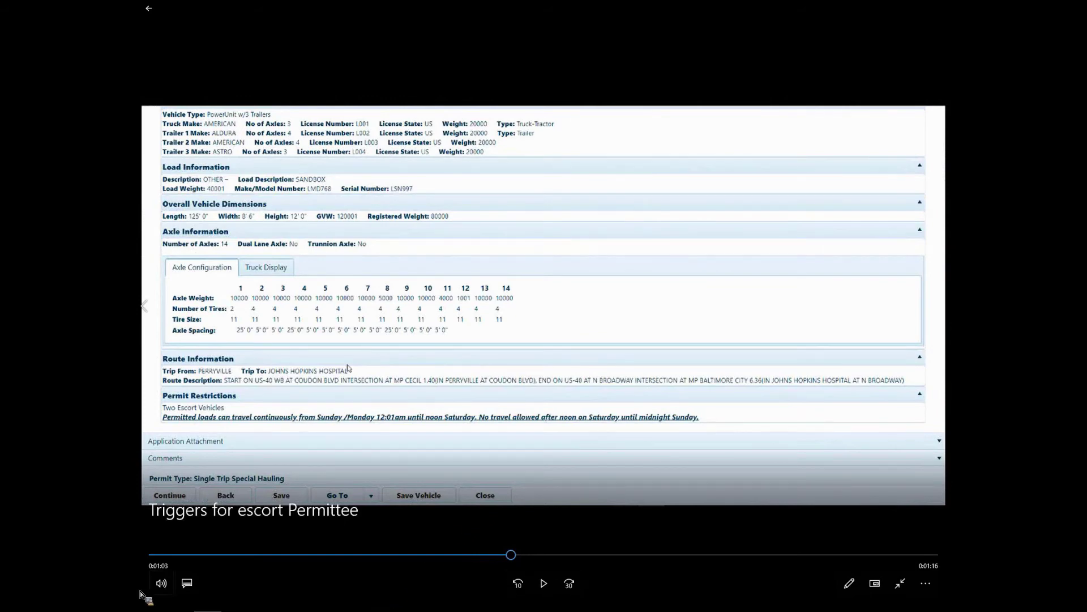
left_click(544, 583)
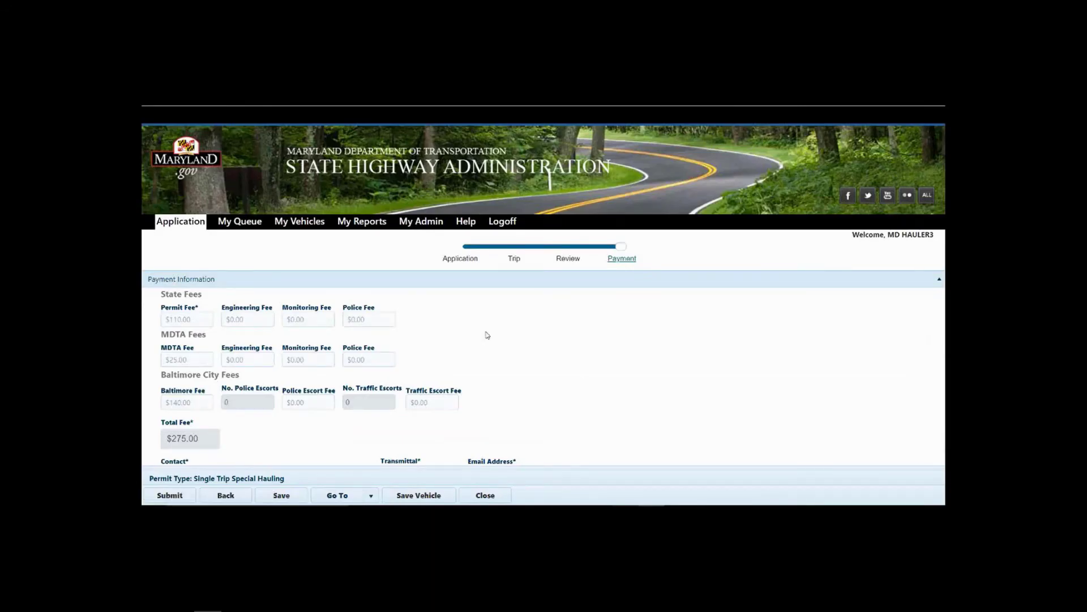
- Pause playback on the Payment screen showing the $275.00 total fee
key("space")
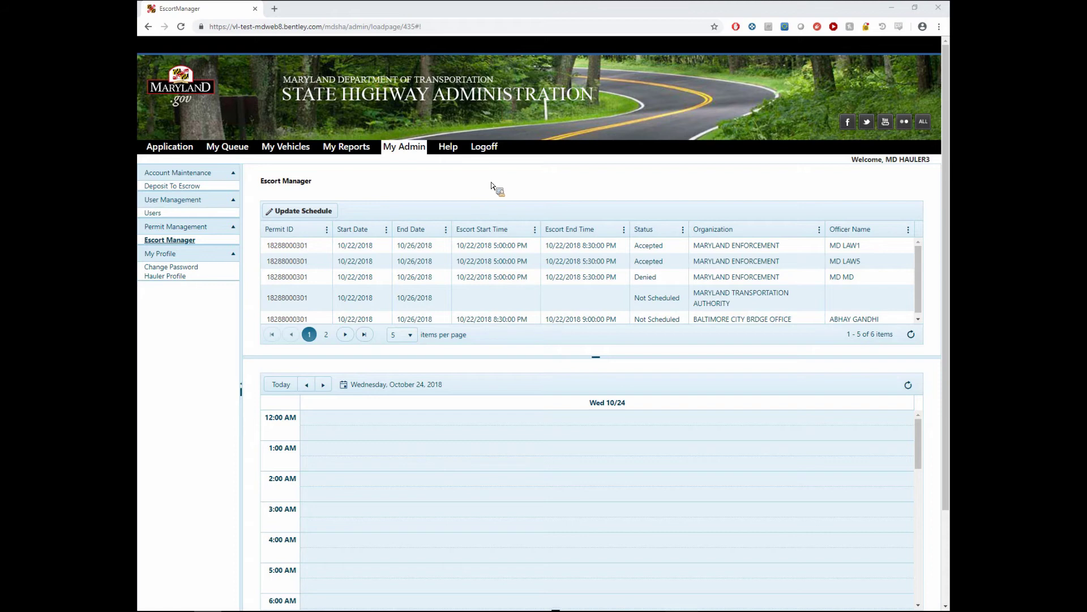
- Jump the escort schedule to today, Monday 11/05, and select escort 2's Maryland Enforcement row
left_click(395, 384)
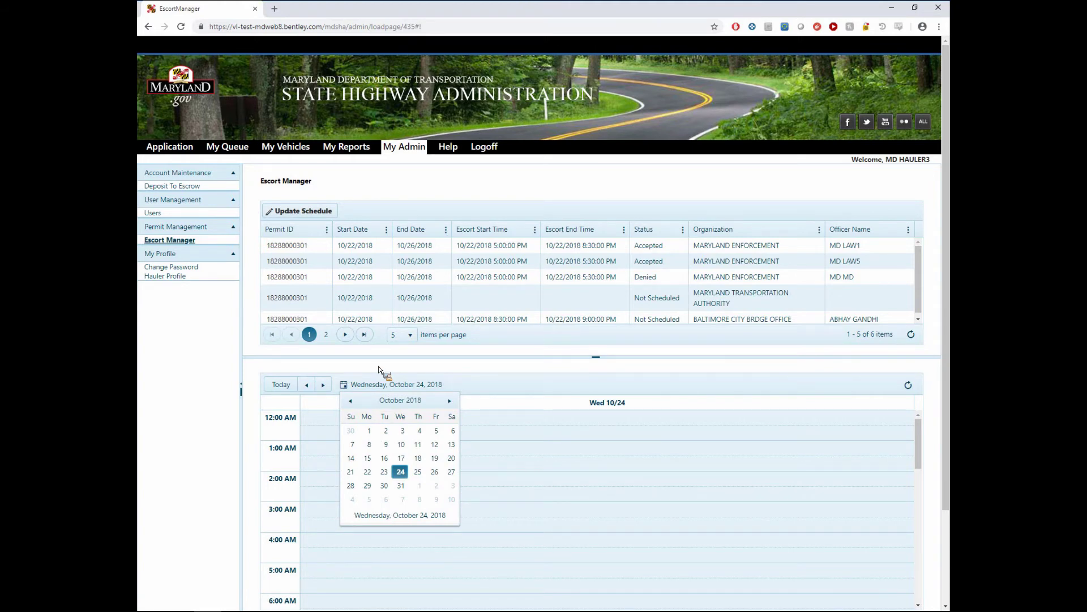
left_click(368, 499)
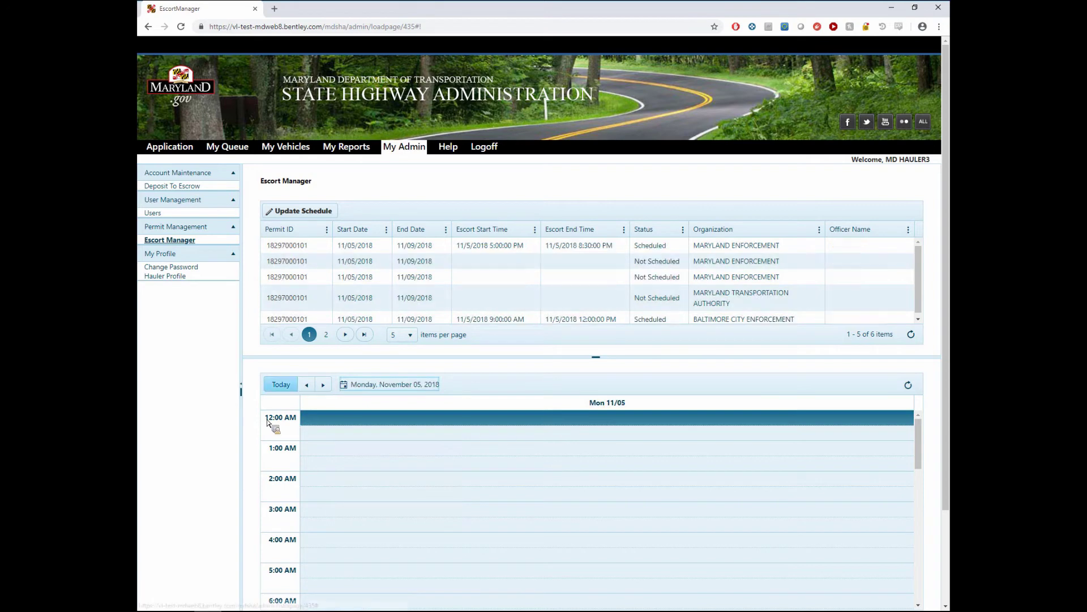
left_click(466, 286)
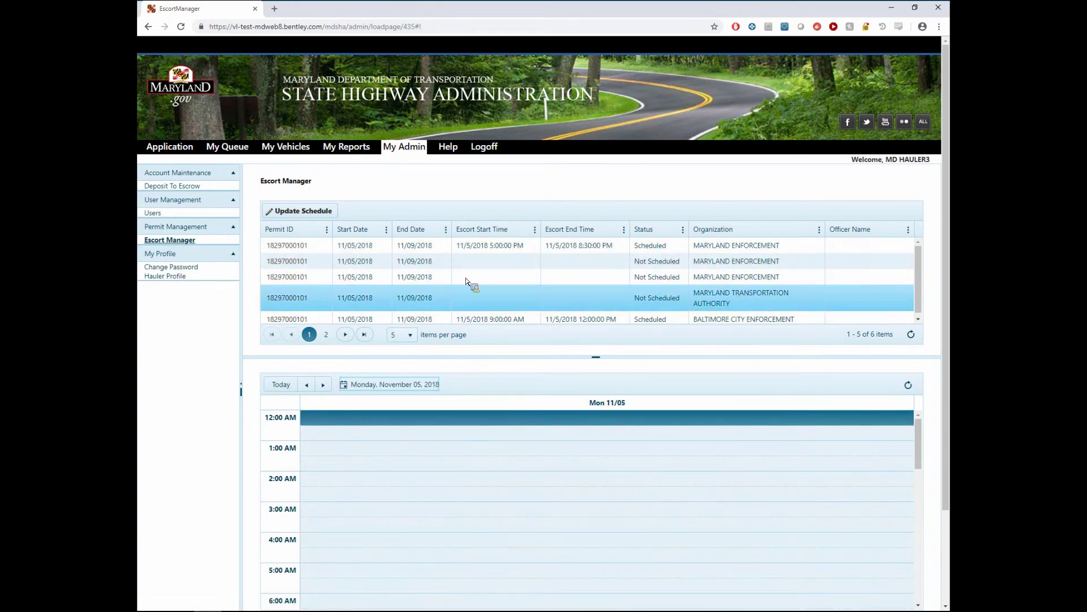
left_click(494, 245)
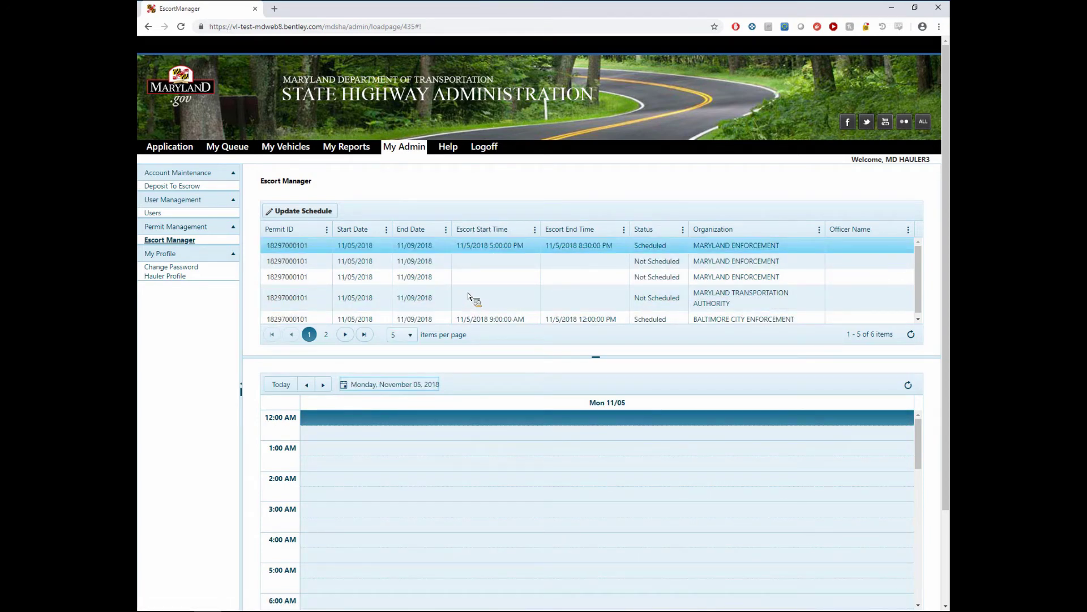
left_click(484, 279)
left_click(495, 265)
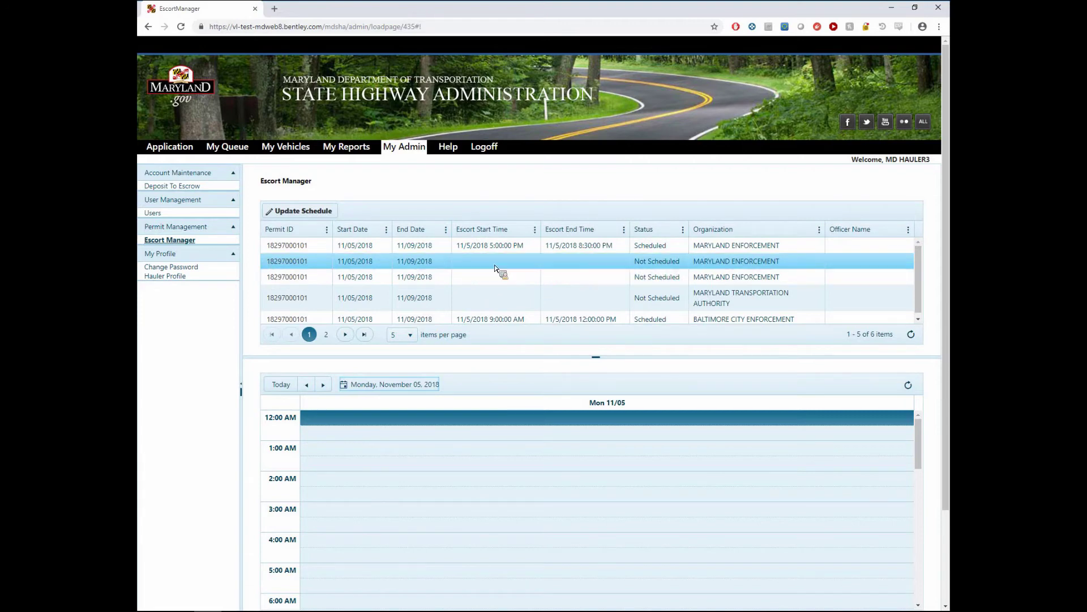
left_click(493, 267)
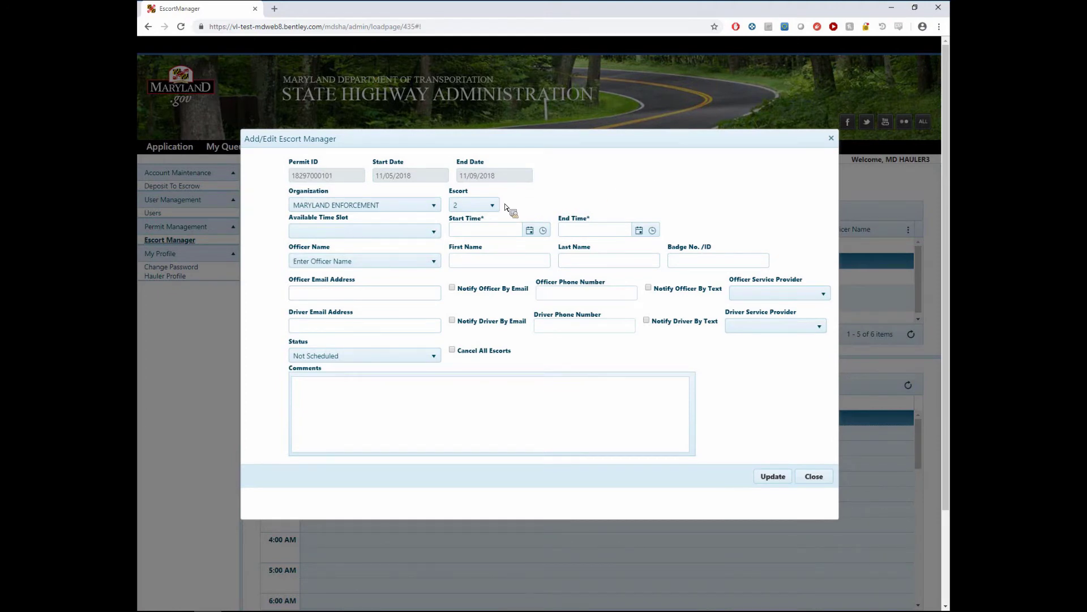
- Keep escort 2 selected, check the empty time-slot list, and set the start date to November 6
left_click(473, 205)
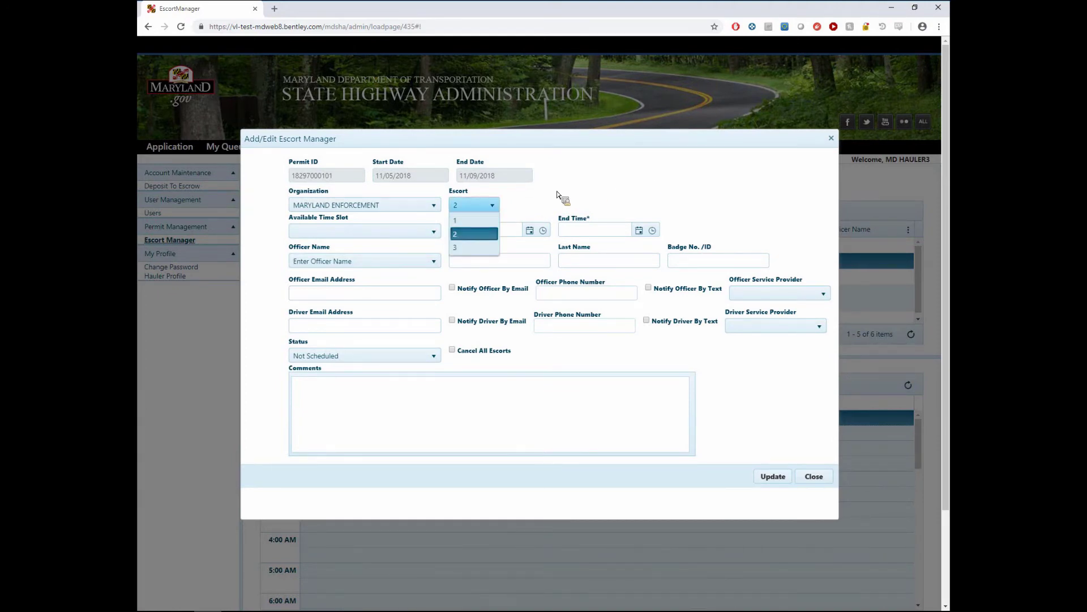
left_click(569, 203)
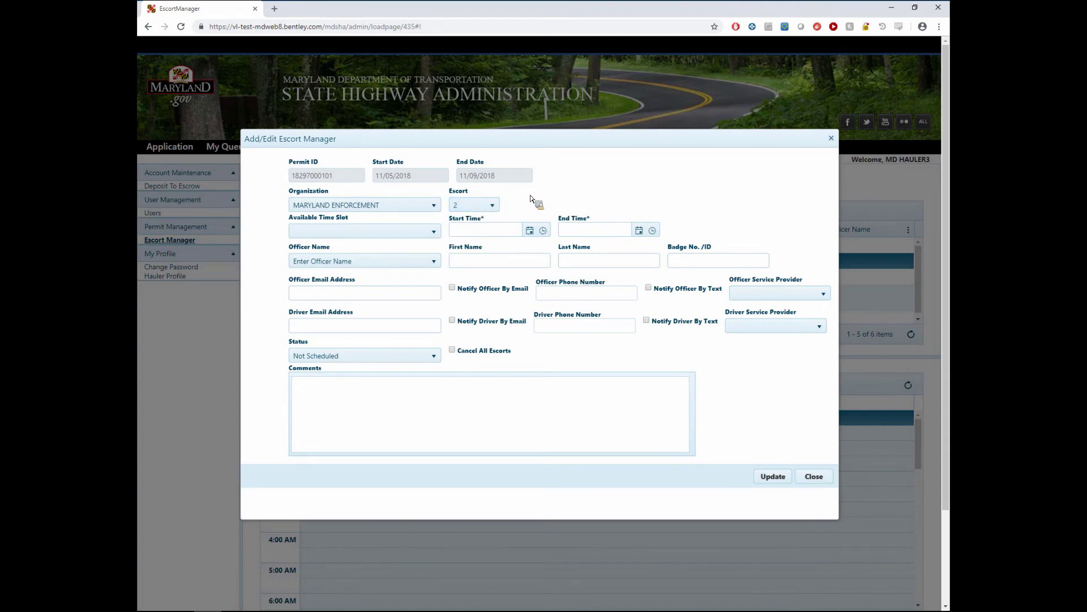
left_click(415, 232)
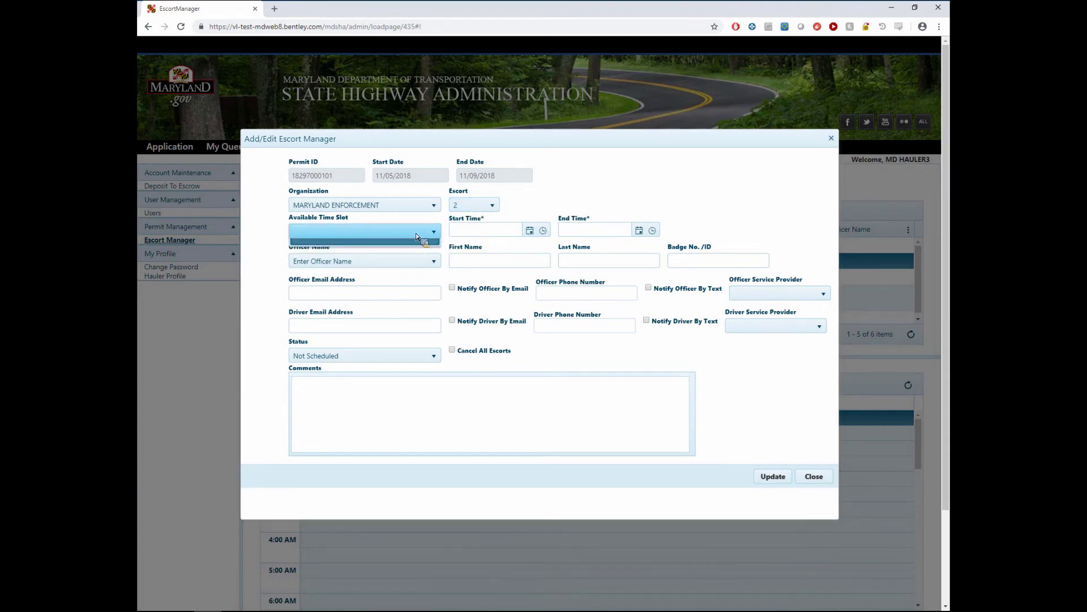
left_click(582, 205)
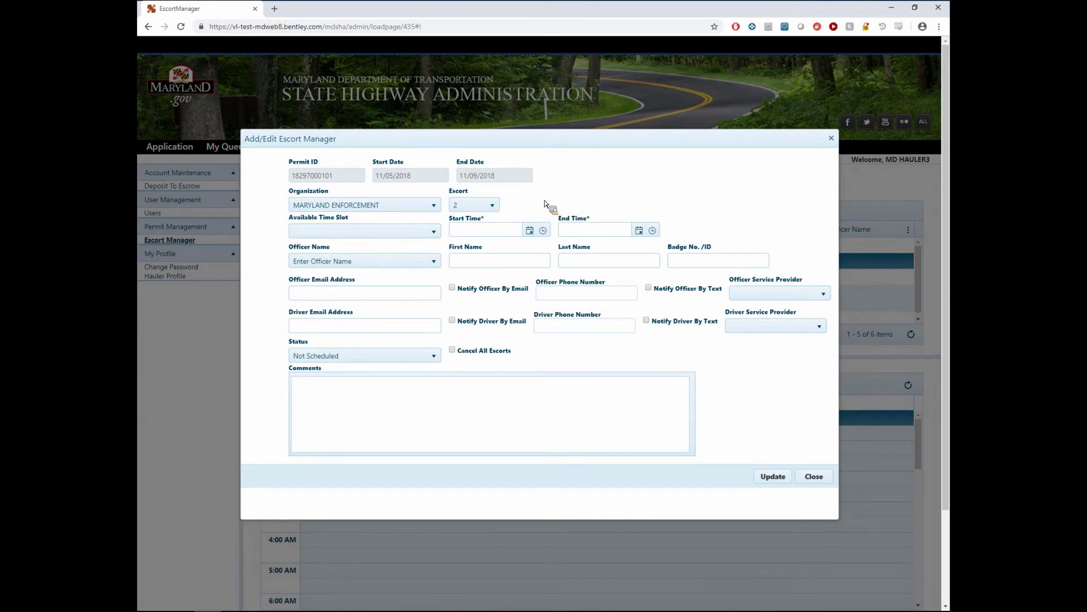
left_click(530, 229)
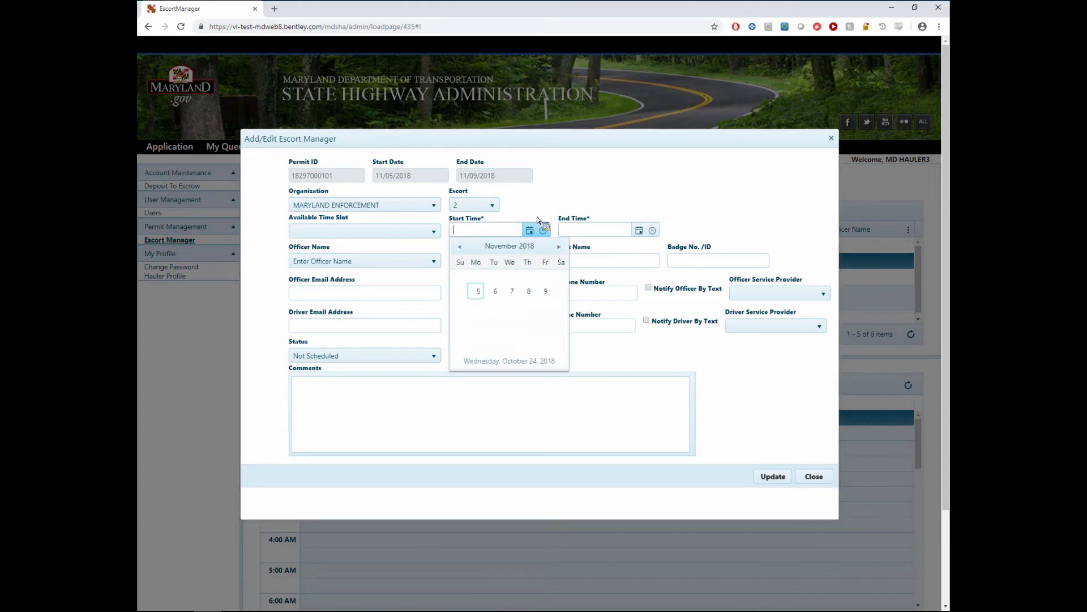
left_click(496, 293)
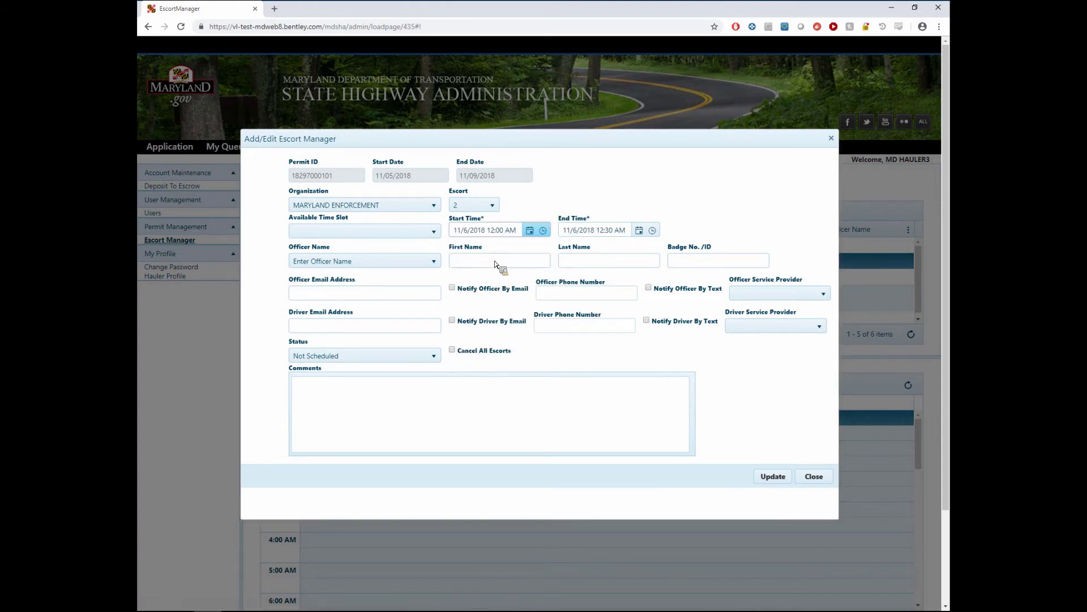
- Set the escort's start time to 5:00 PM and end time to 8:30 PM
double_click(491, 230)
type("5p")
key("Tab")
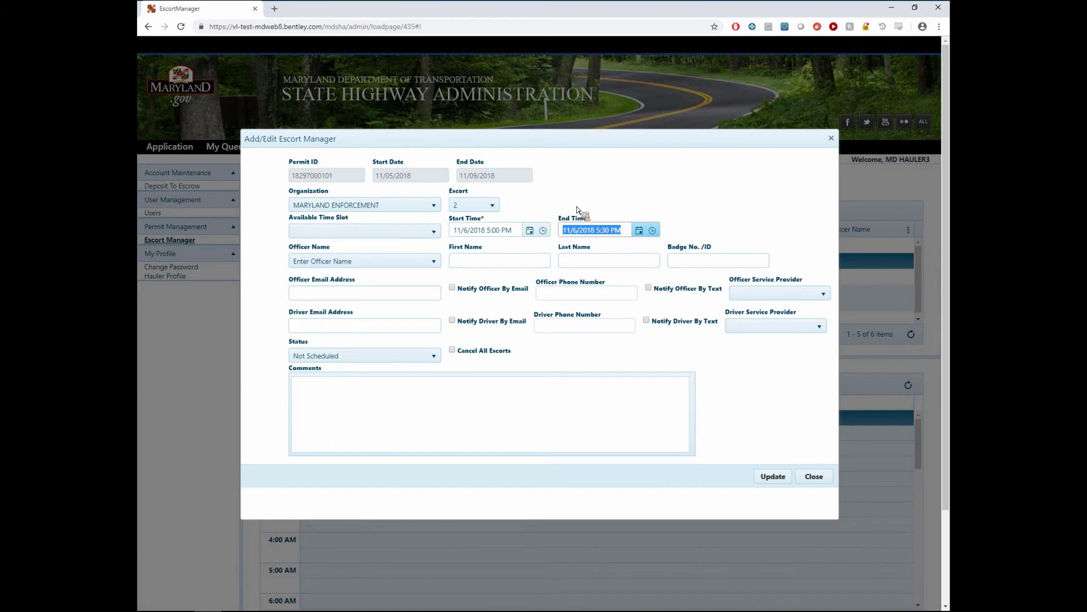
left_click(593, 246)
left_click(612, 230)
key("BackSpace")
type("8")
key("Tab")
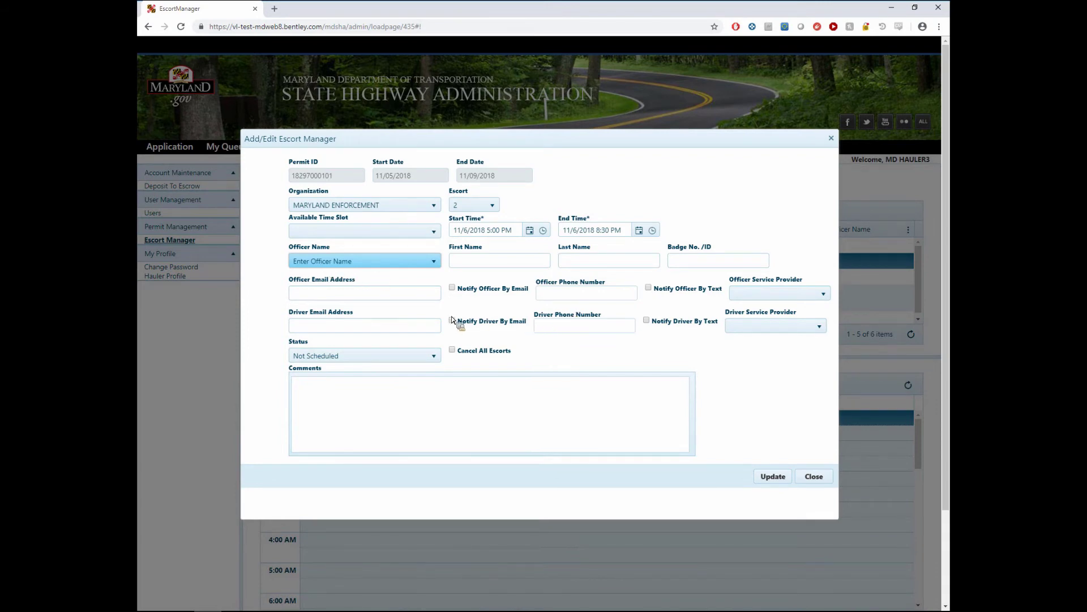
- Set the status to Scheduled, save, dismiss the success message, and close the editor
left_click(434, 355)
left_click(374, 384)
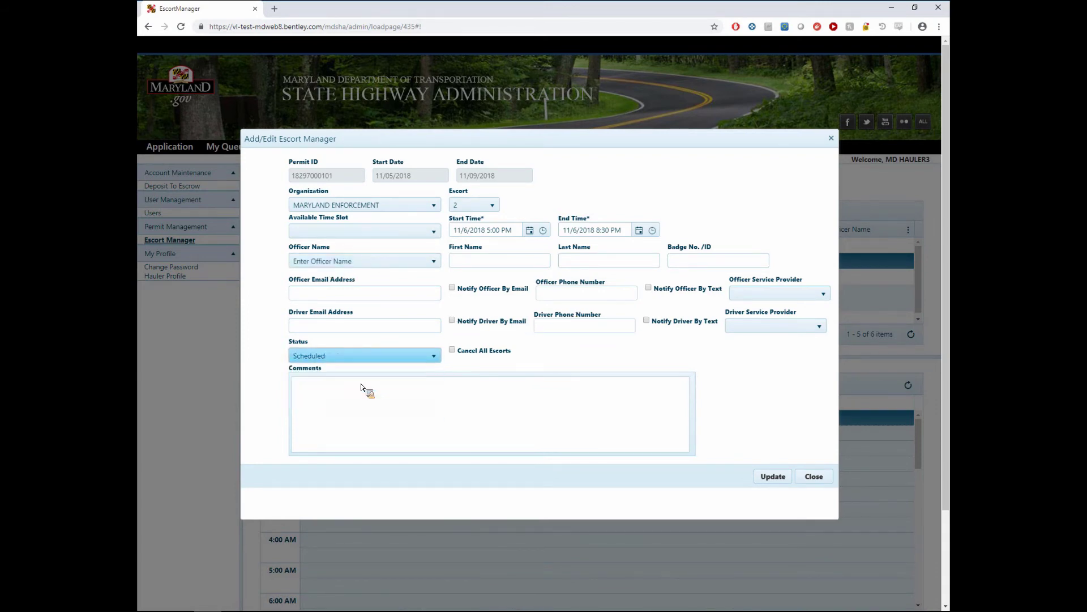
left_click(343, 410)
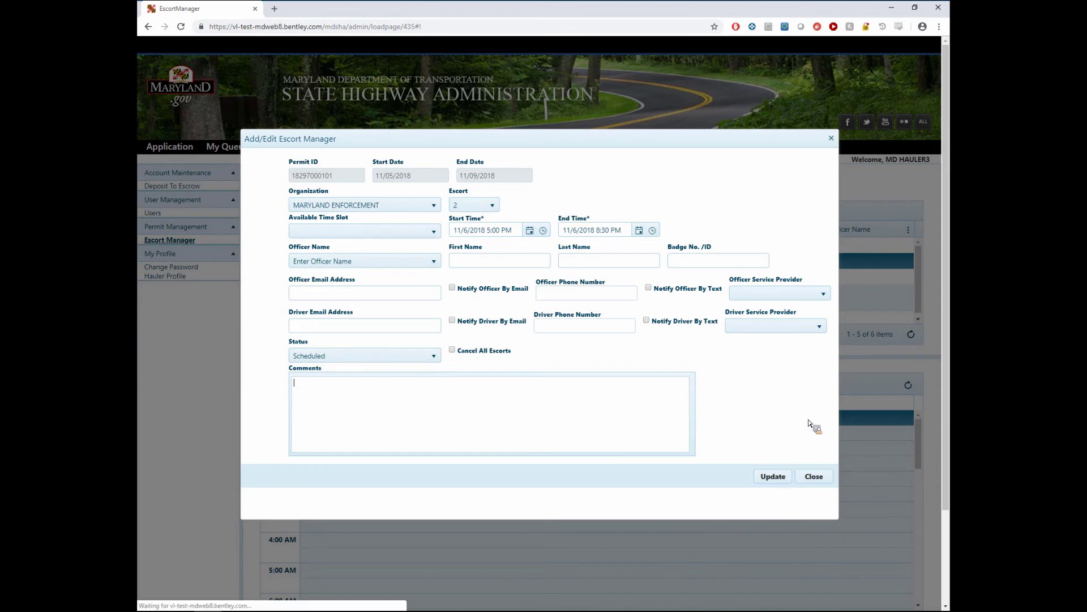
left_click(774, 477)
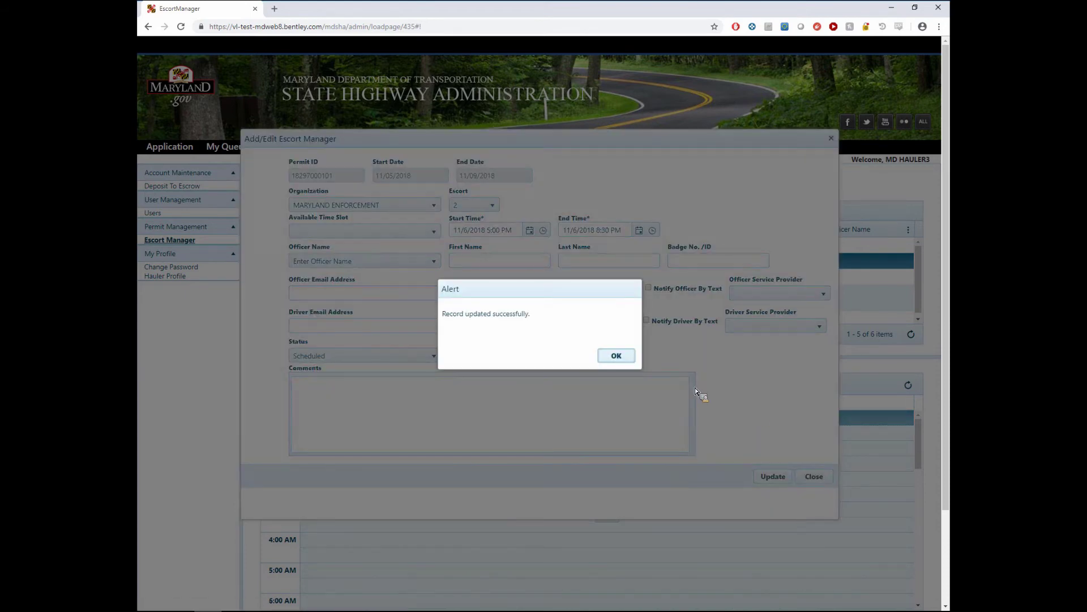
left_click(617, 356)
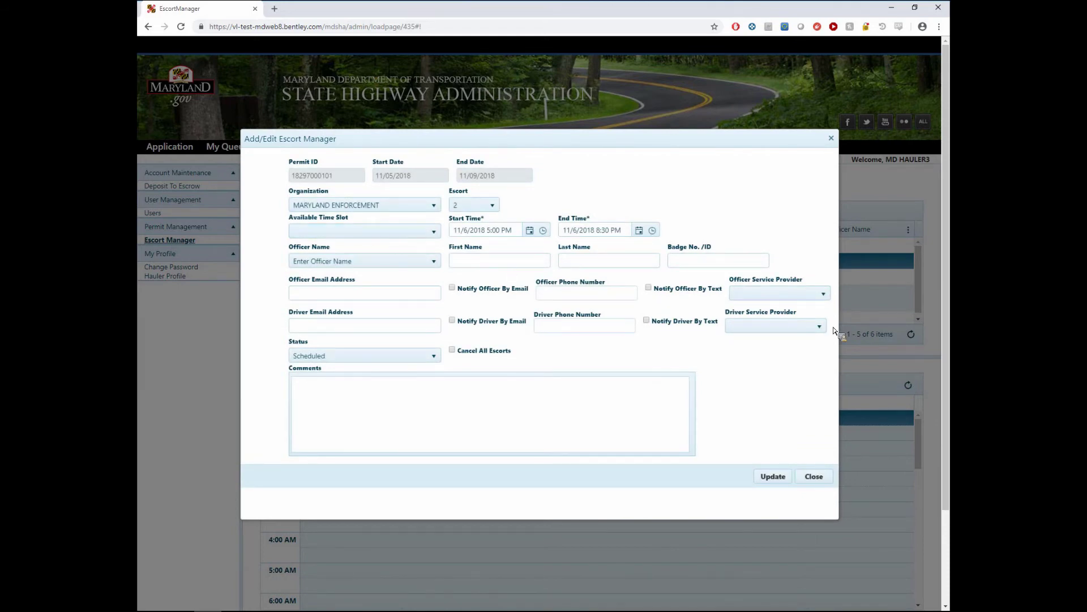
left_click(773, 476)
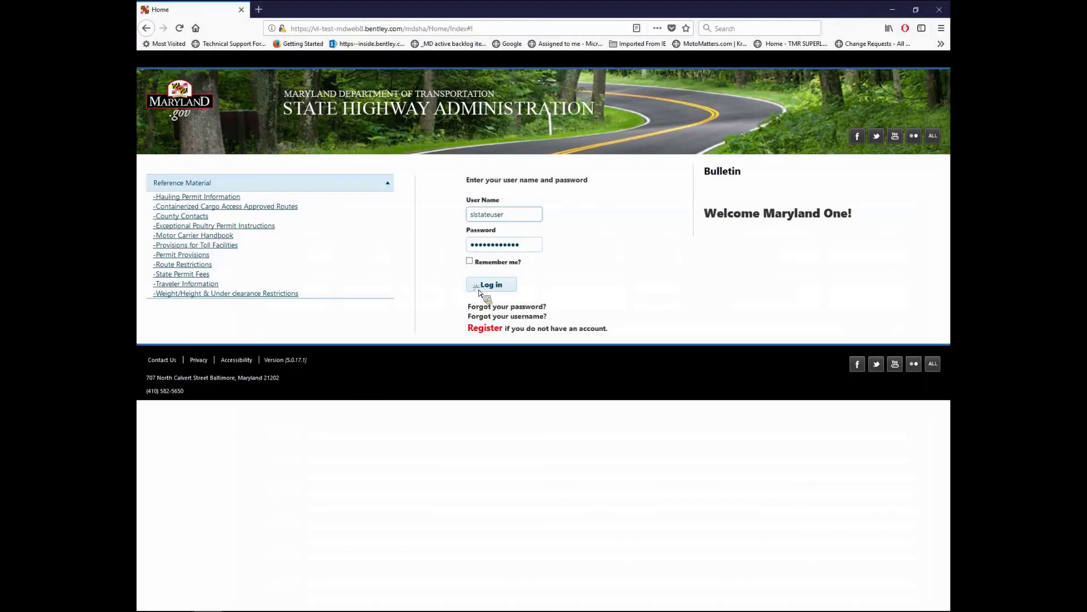
- Sign in with the state account and open Escort Manager from My Admin
left_click(491, 284)
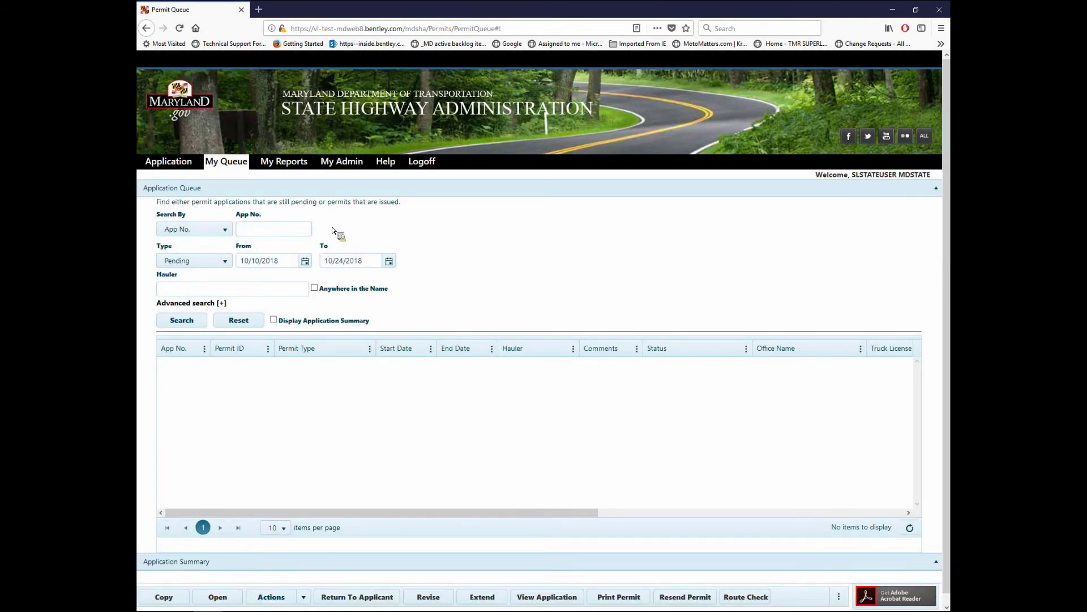
left_click(347, 162)
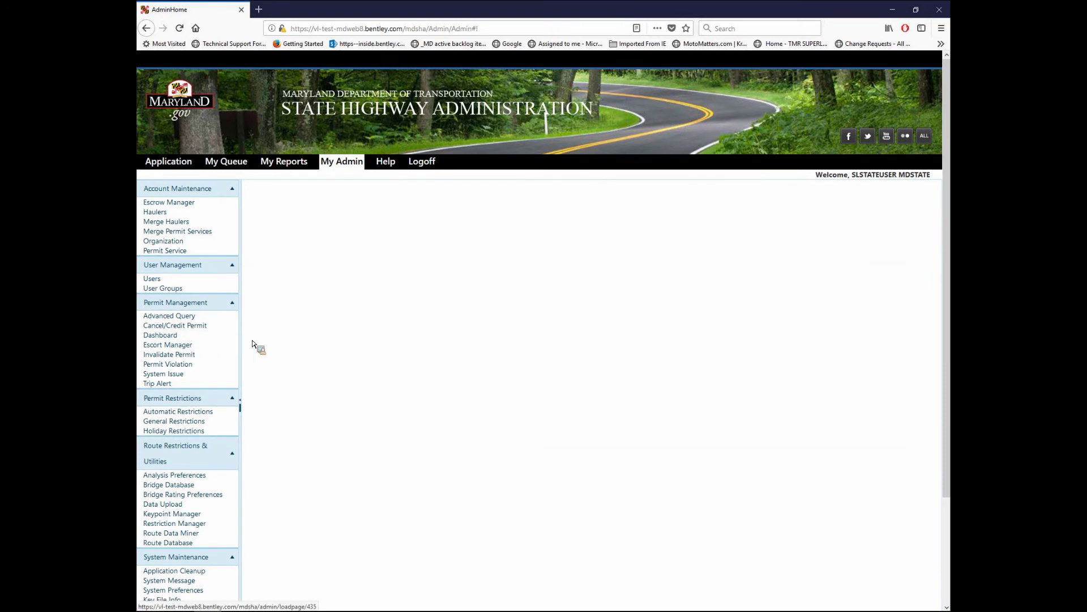
left_click(187, 202)
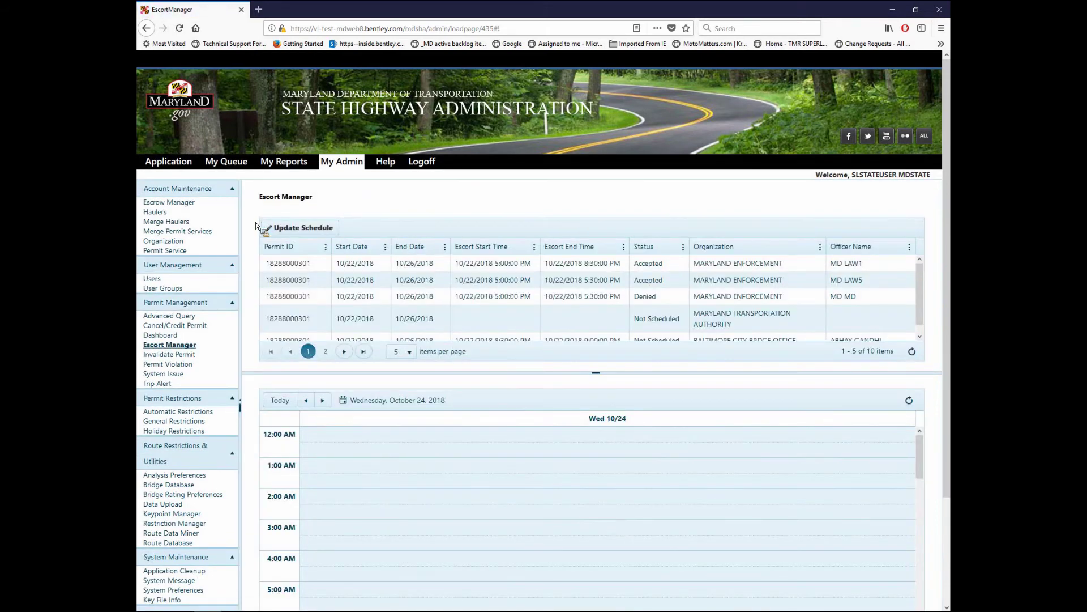
scroll(255, 225, "down", 1)
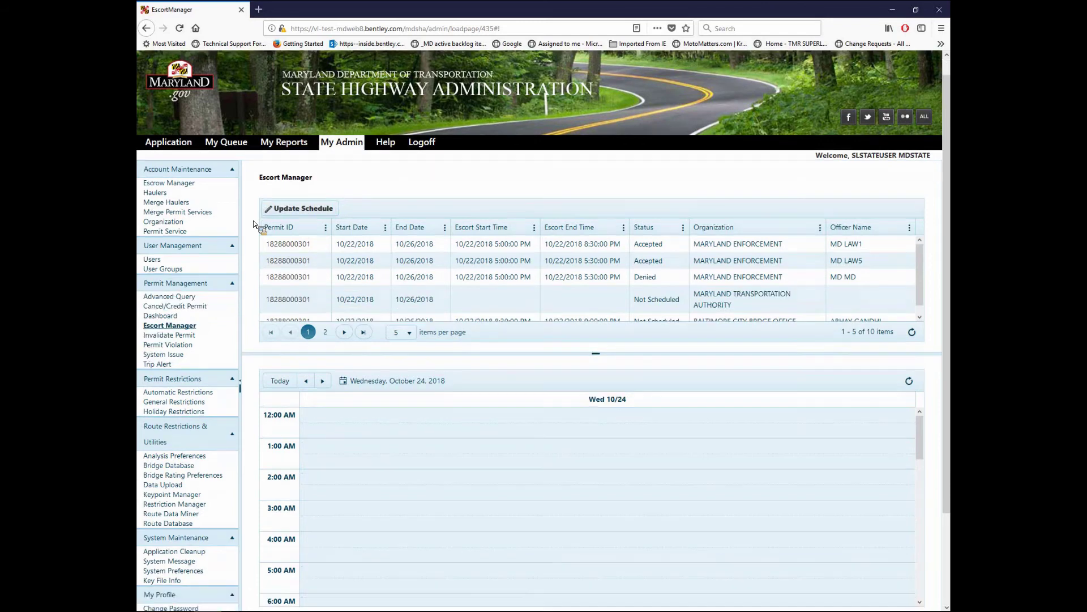
left_click(403, 380)
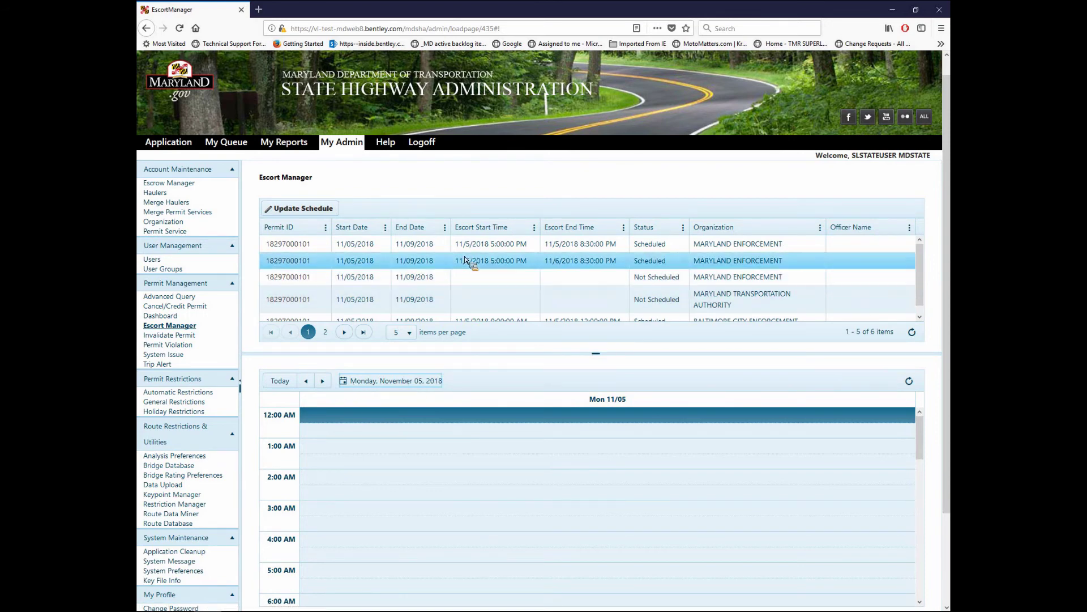
left_click(374, 249)
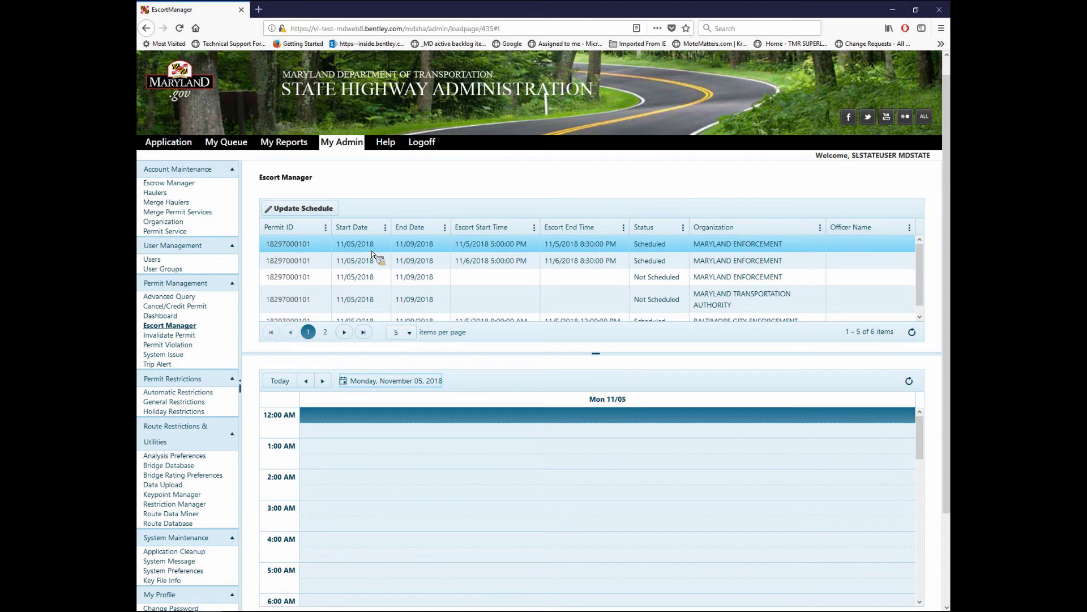
left_click(454, 245)
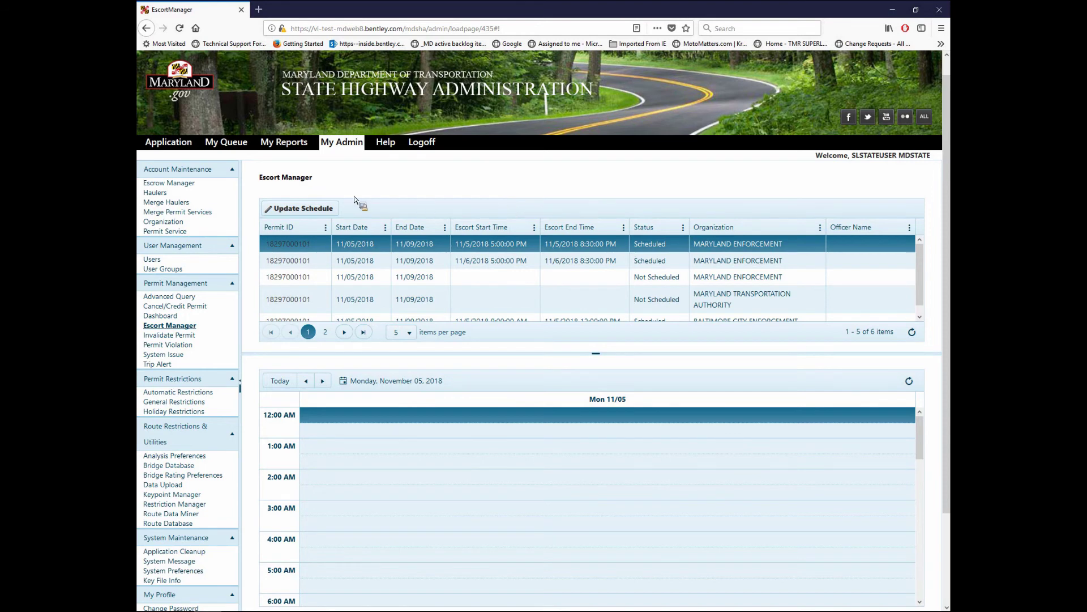
left_click(294, 210)
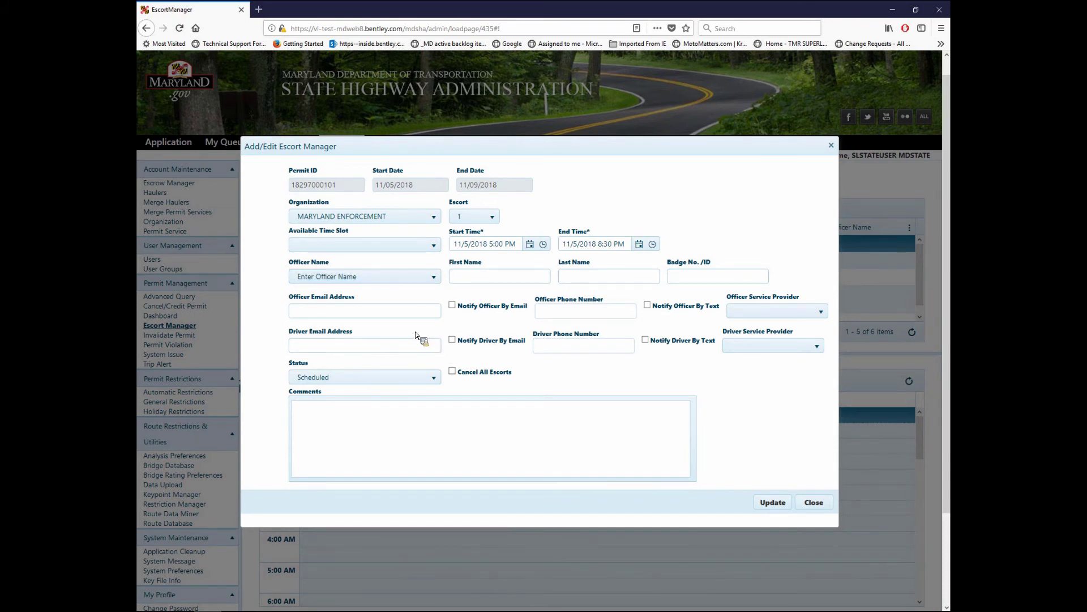
- Assign officer MD LAW1 to escort 1 and enter the officer's badge number
left_click(433, 277)
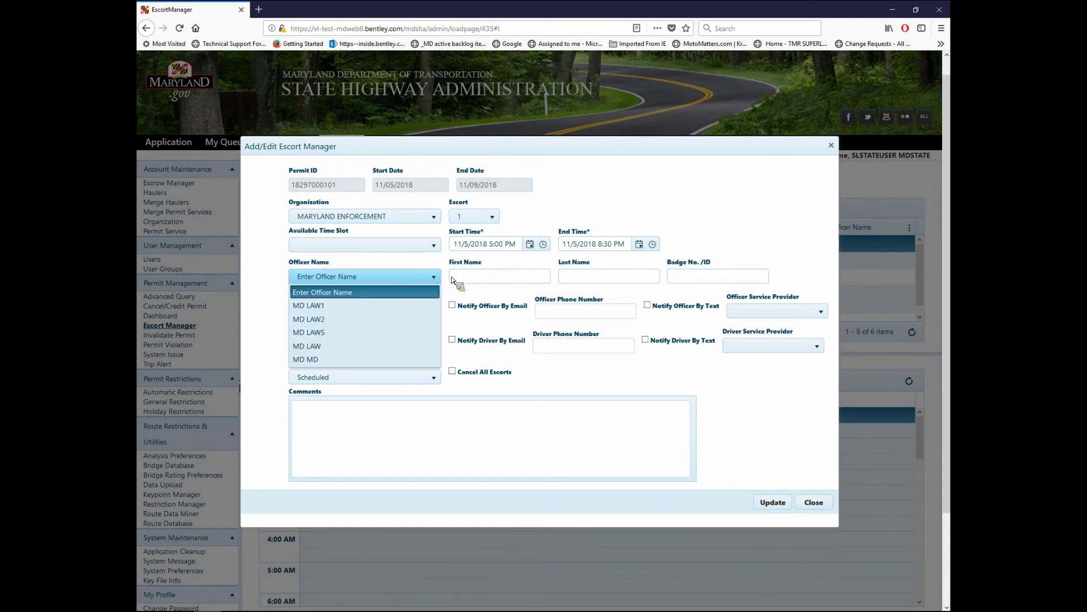
left_click(324, 358)
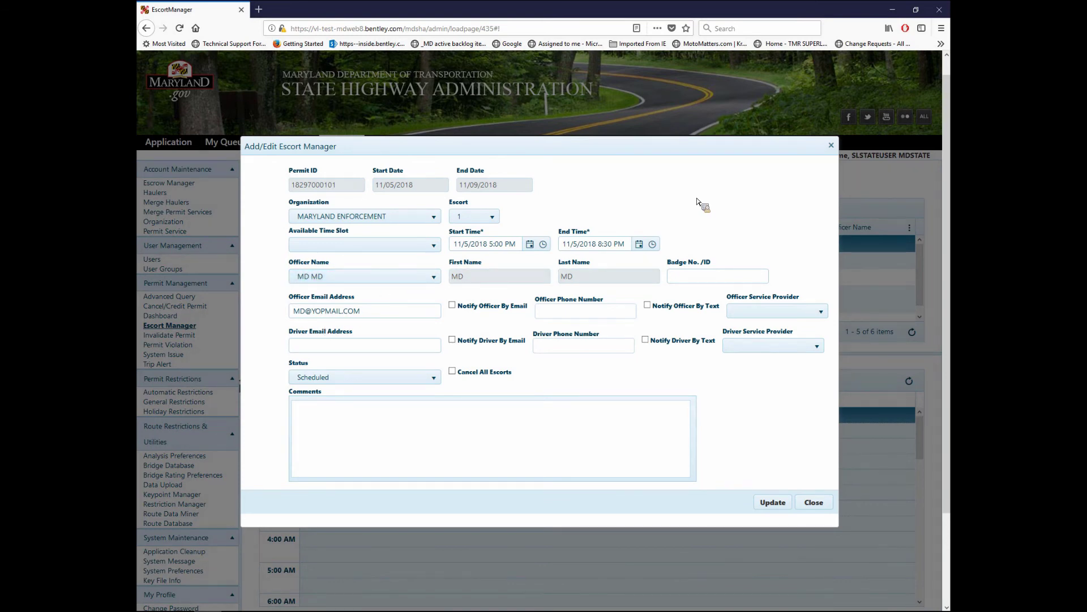
left_click(337, 277)
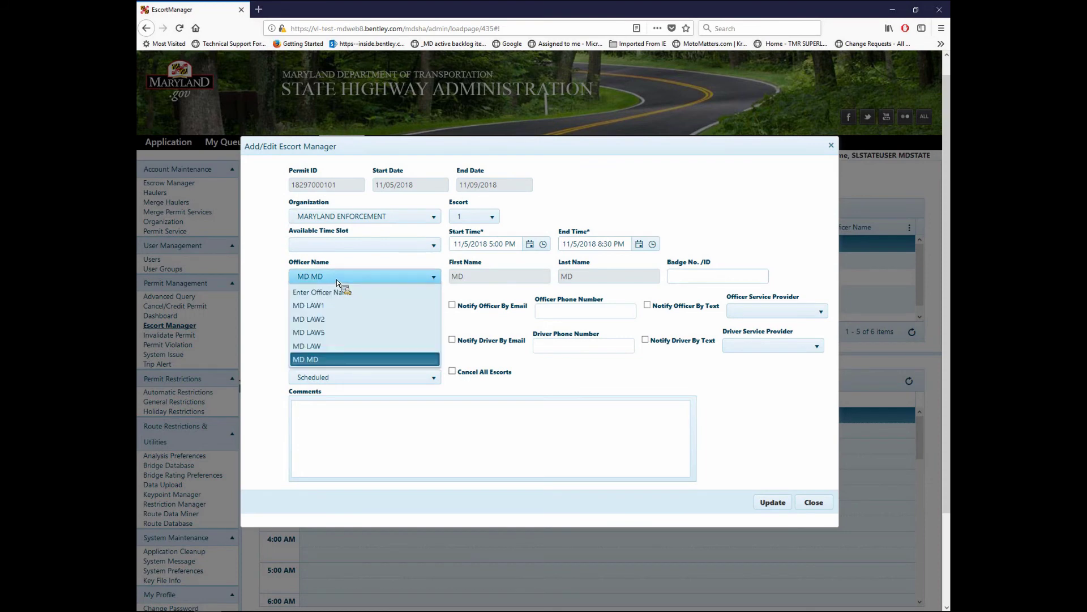
left_click(732, 217)
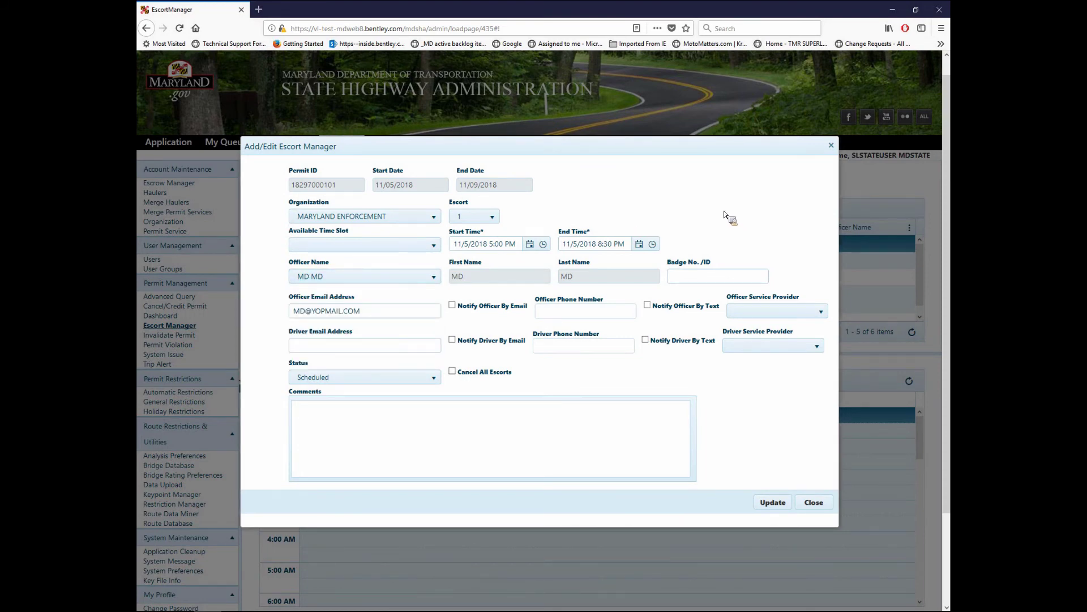
left_click(386, 278)
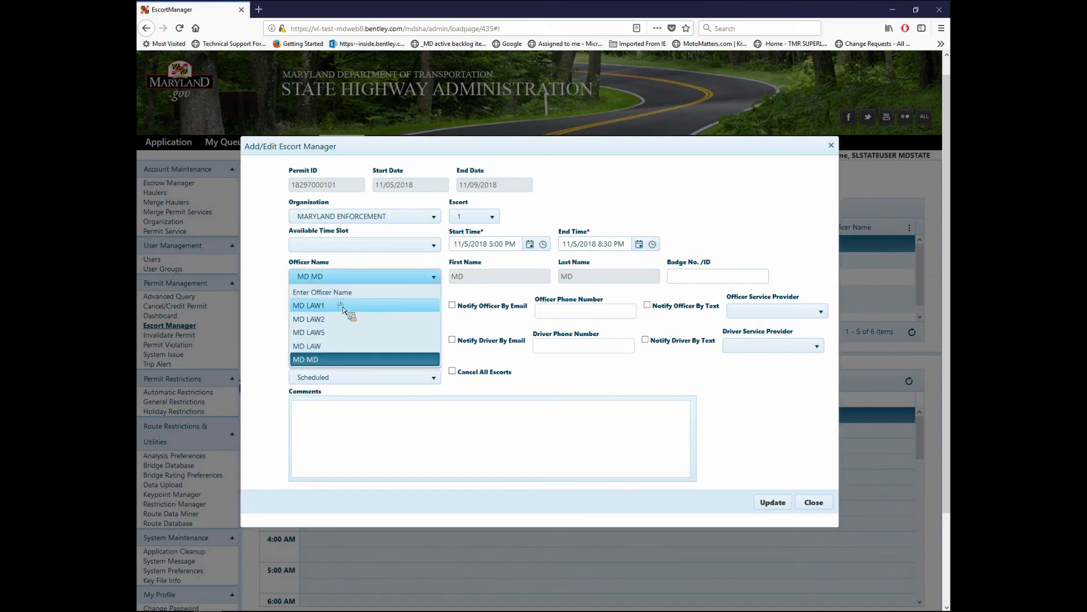
left_click(341, 305)
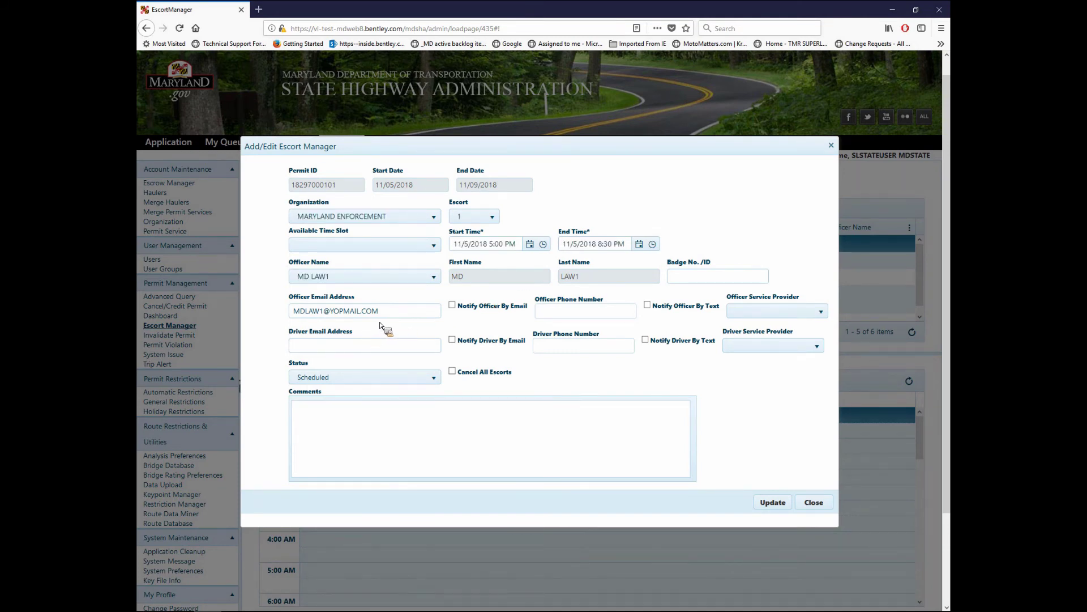
left_click(733, 278)
type("123456")
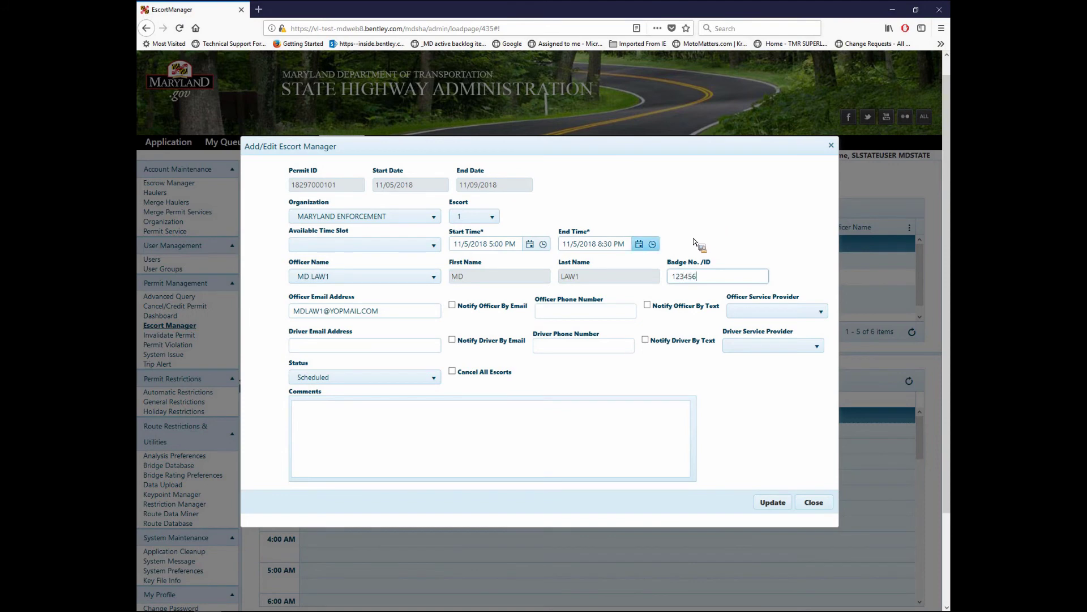
- Enable email notification, leave the phone number empty, and set the status to Accepted
left_click(453, 306)
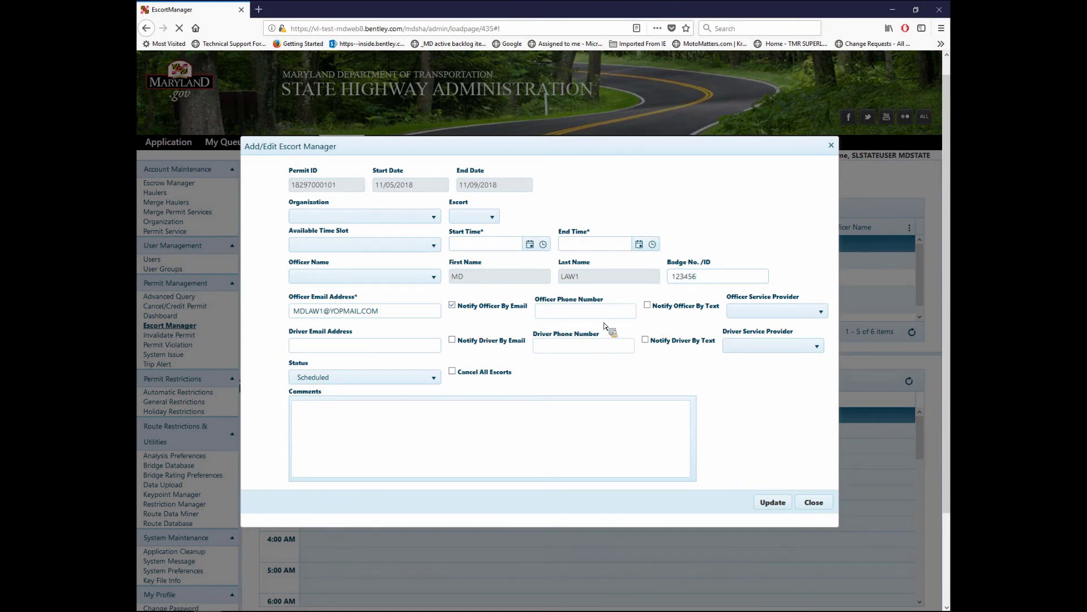
left_click(759, 315)
left_click(570, 316)
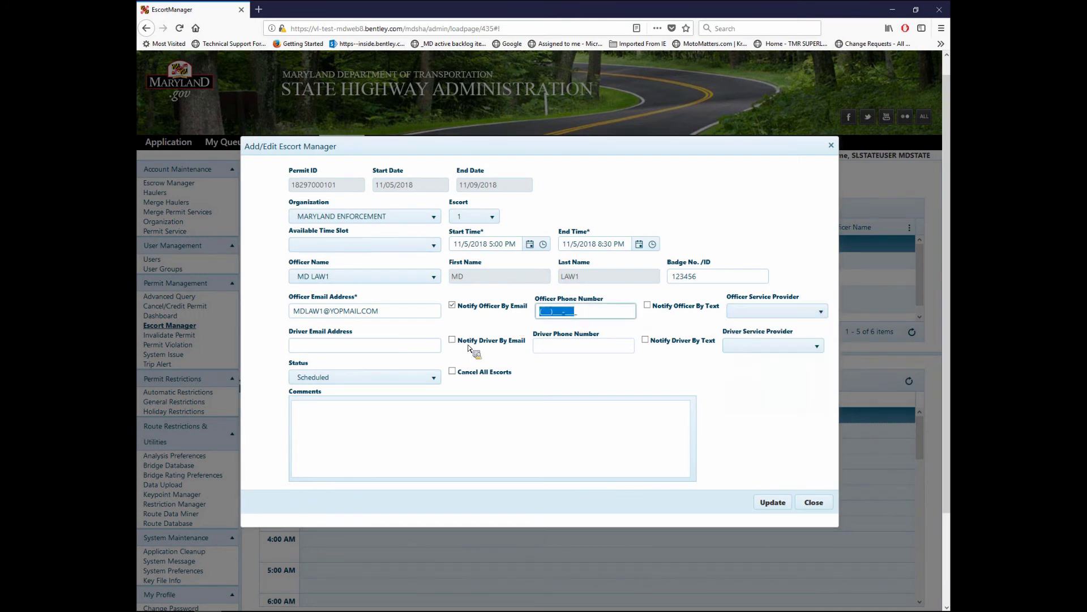
left_click(409, 349)
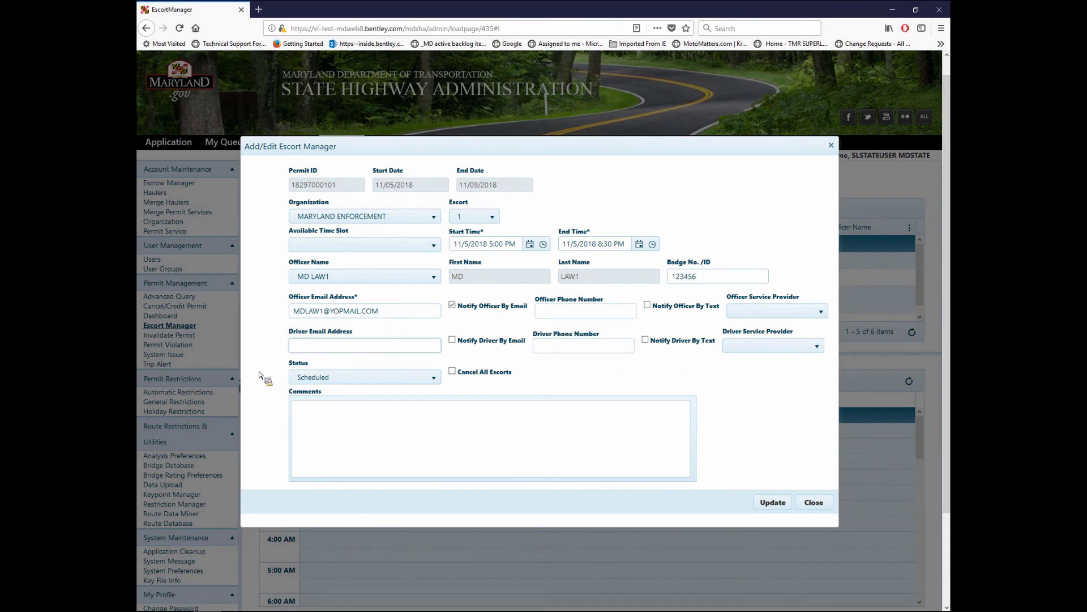
left_click(329, 383)
left_click(329, 383)
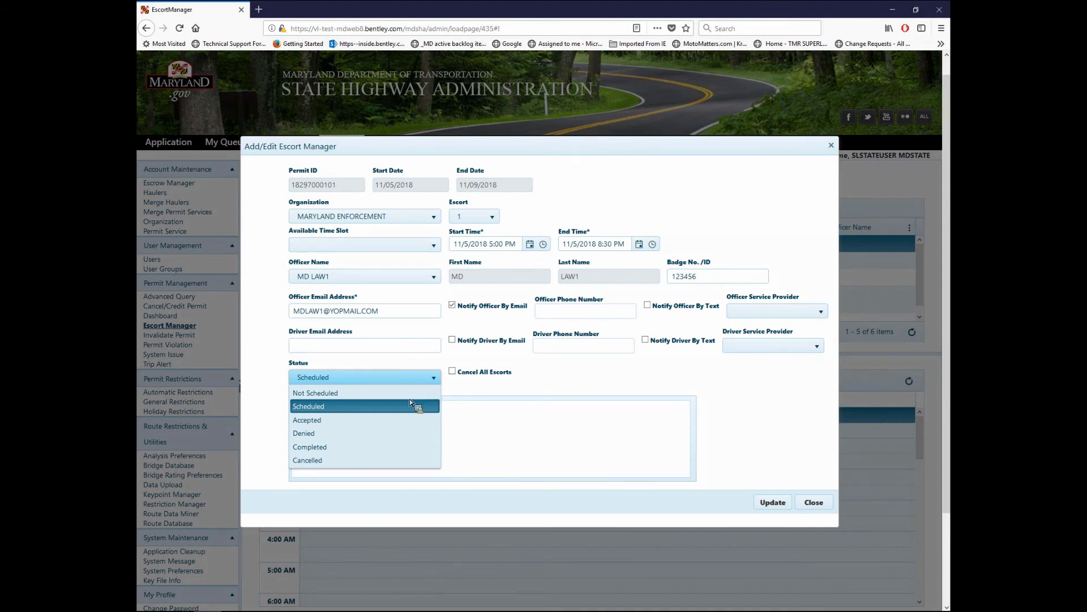
left_click(350, 422)
left_click(770, 503)
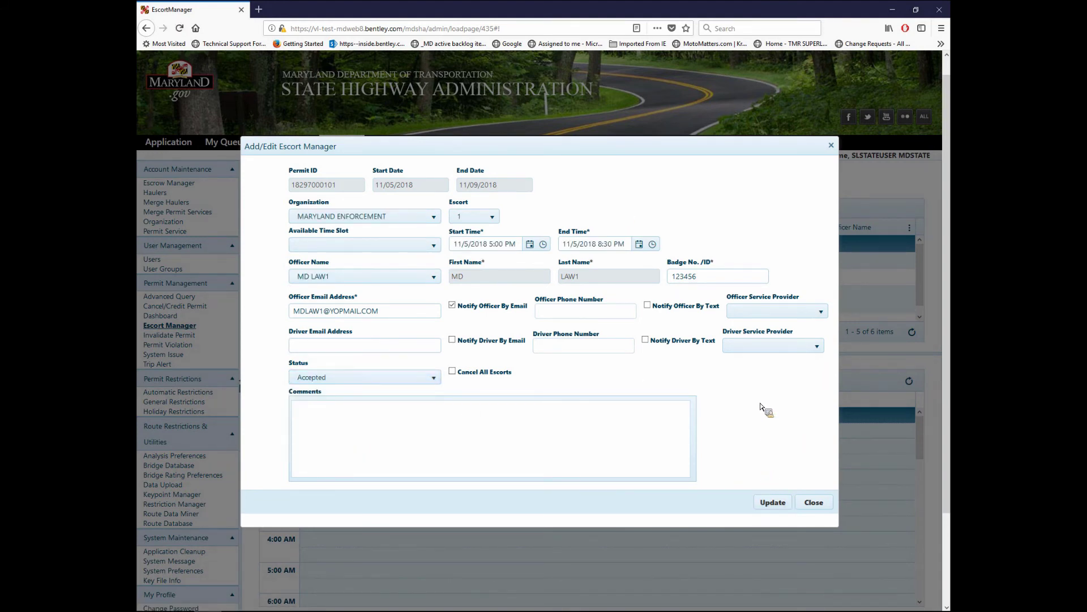
- Save escort 1's Accepted update, dismiss the confirmation, close the form, and select a row in the list
left_click(774, 502)
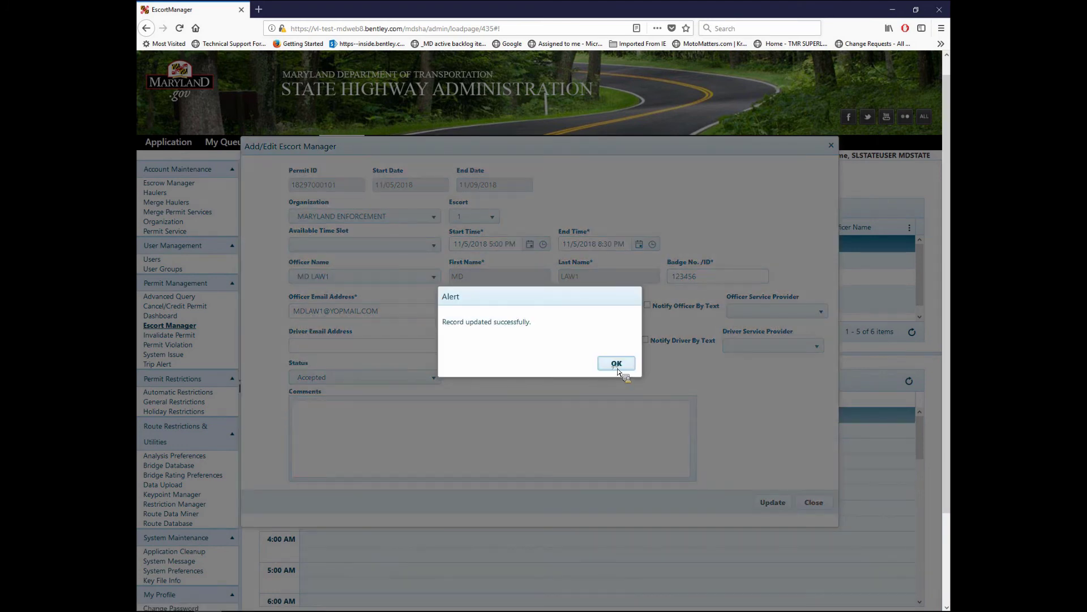
left_click(617, 366)
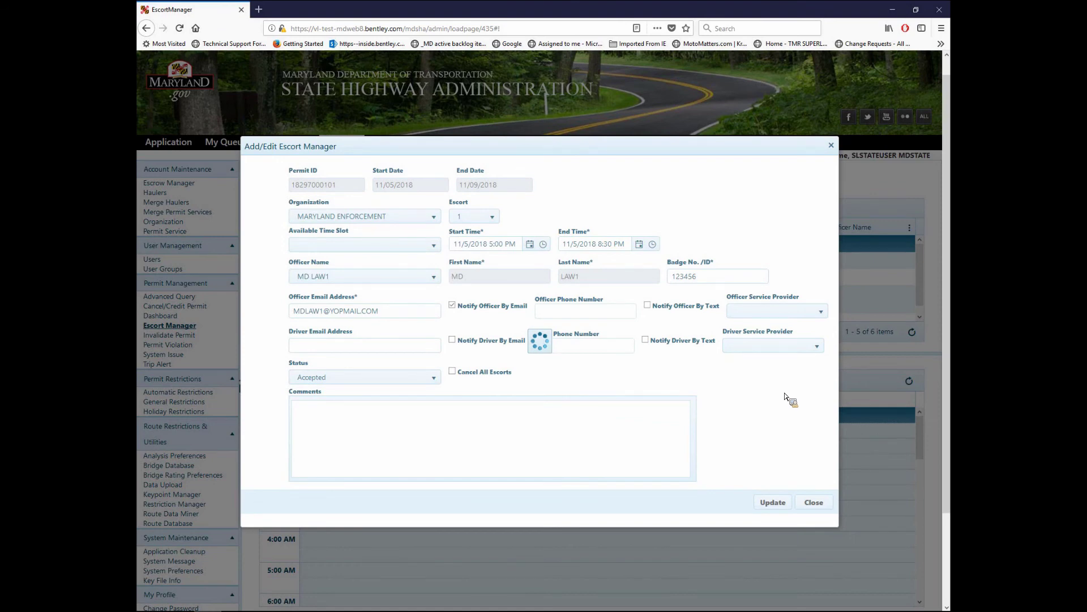
left_click(813, 502)
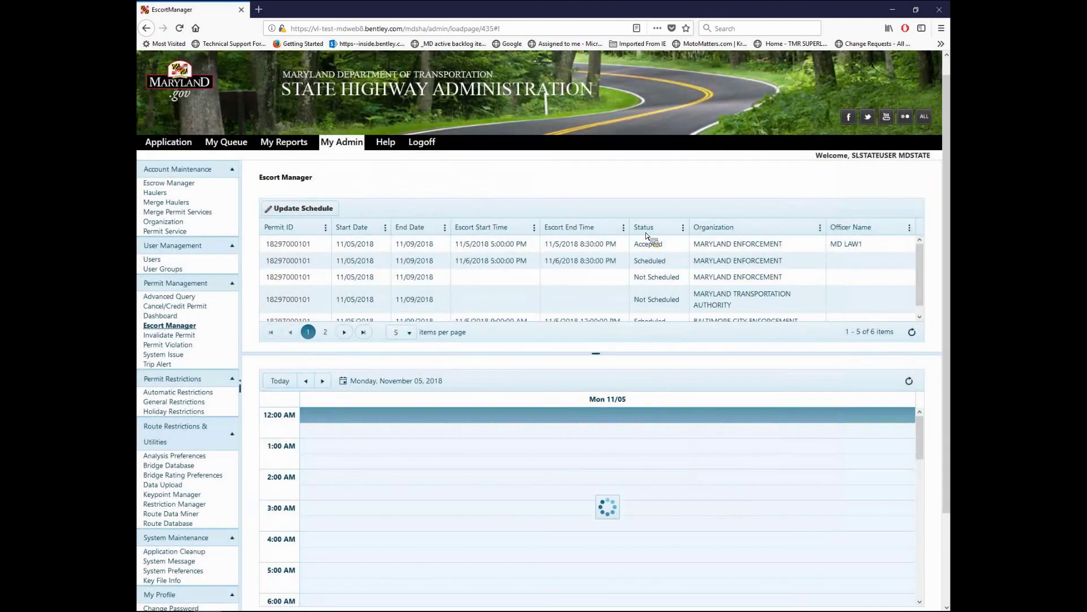
left_click(645, 245)
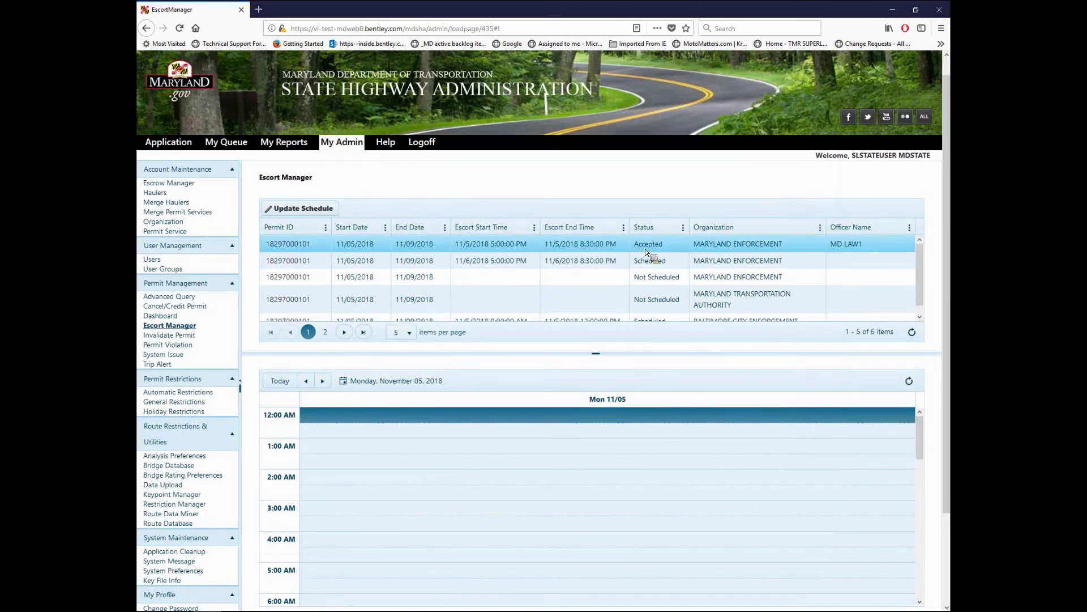
- Open the second escort's edit form, set its status to Denied, and try to save
left_click(320, 257)
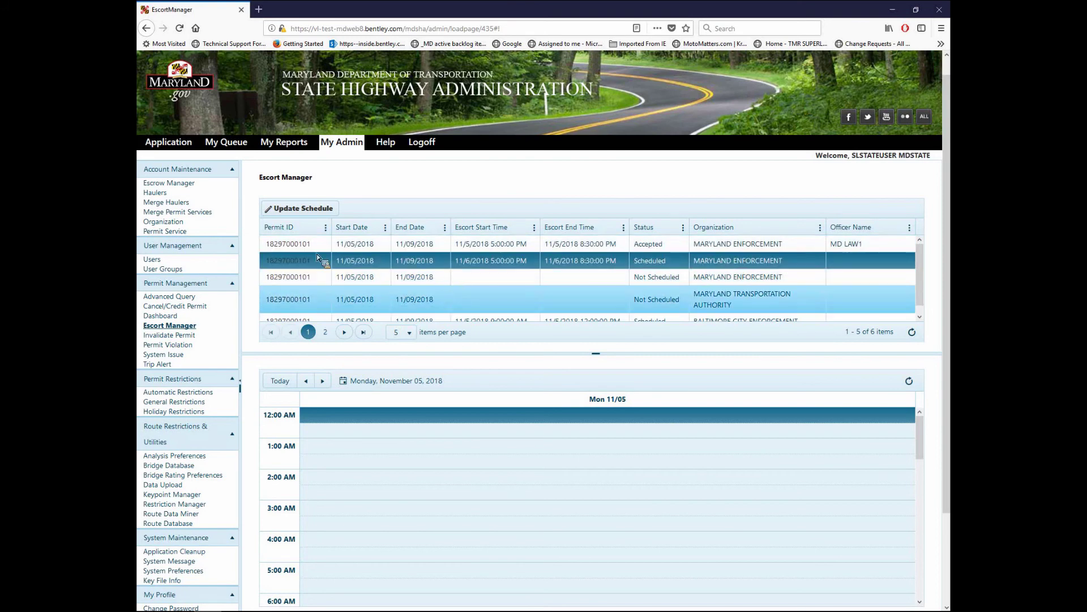
left_click(310, 213)
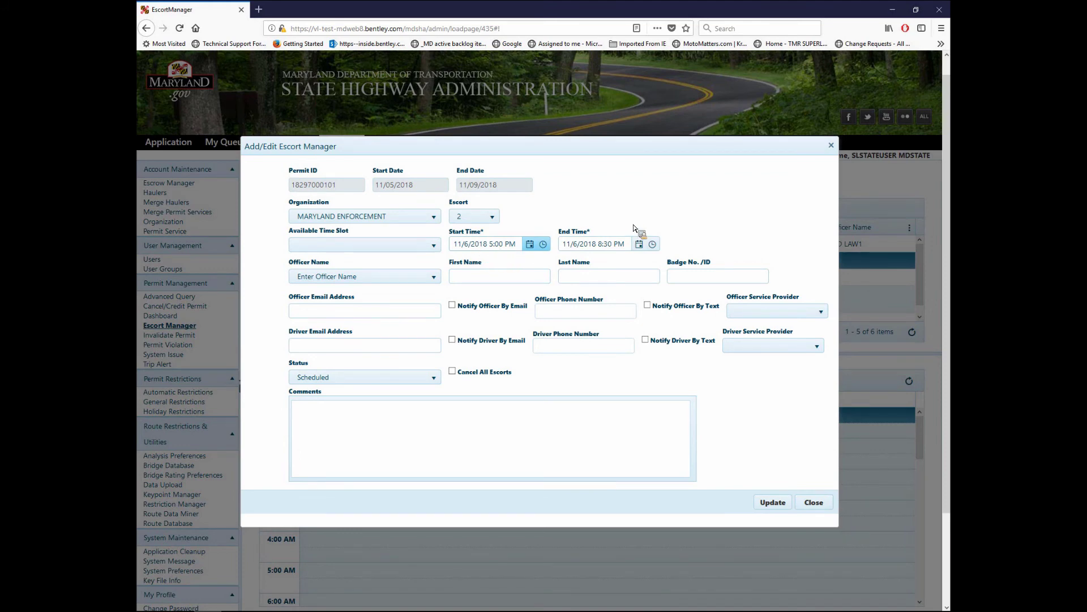
left_click(381, 379)
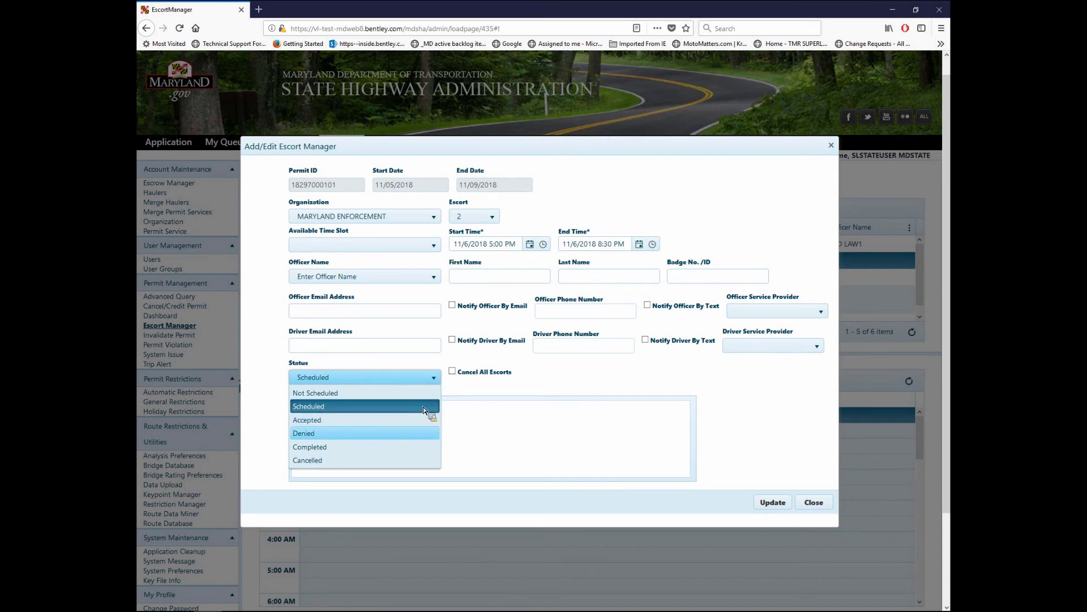
left_click(422, 432)
left_click(772, 501)
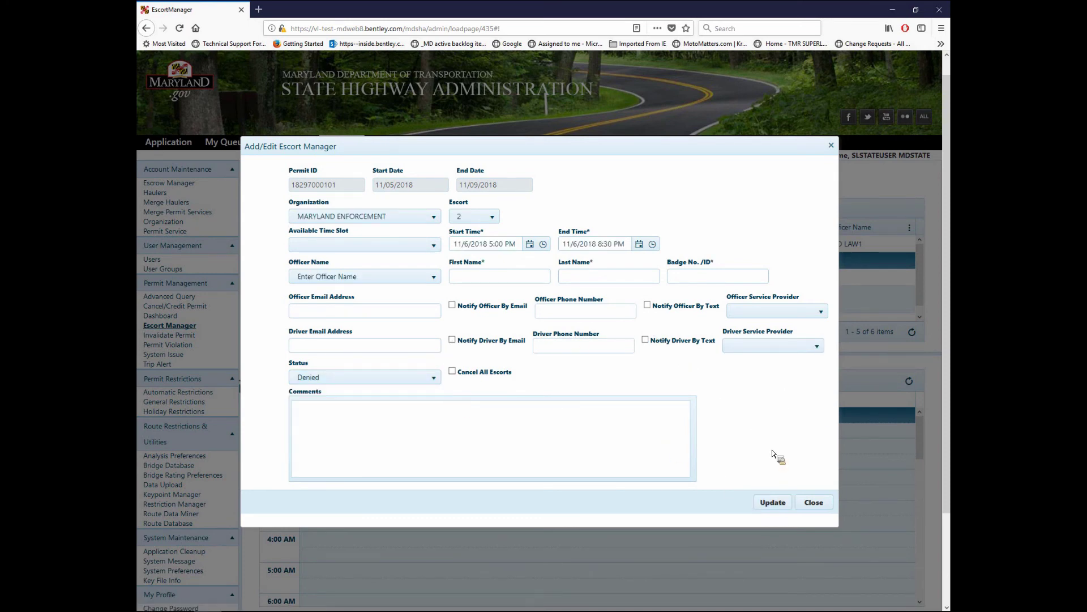
left_click(772, 502)
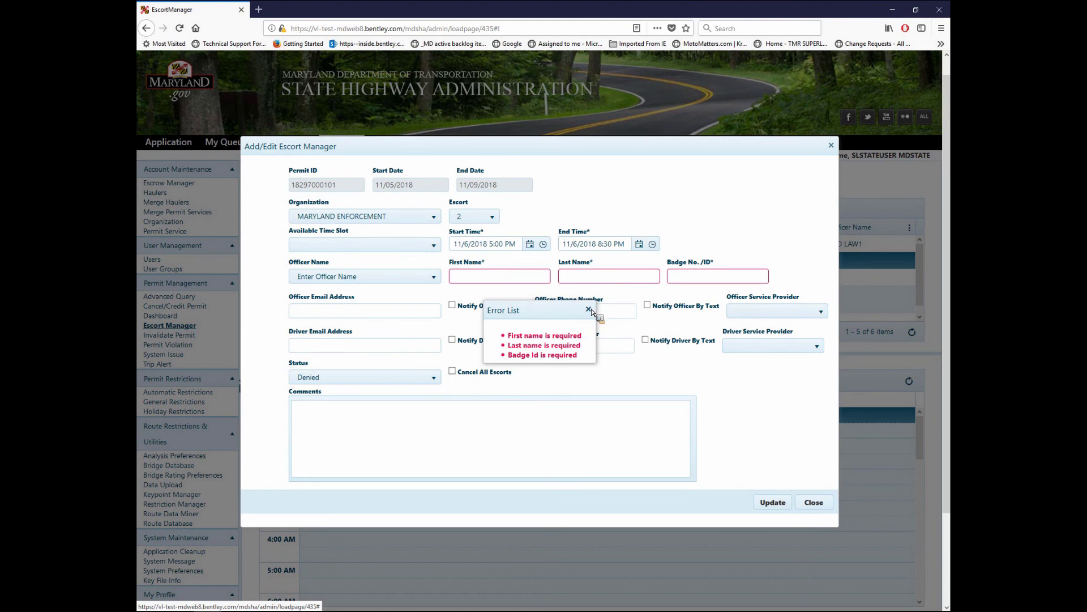
- Assign officer MD LAW2 with a badge number to escort 2, save, and acknowledge the success alert
left_click(589, 310)
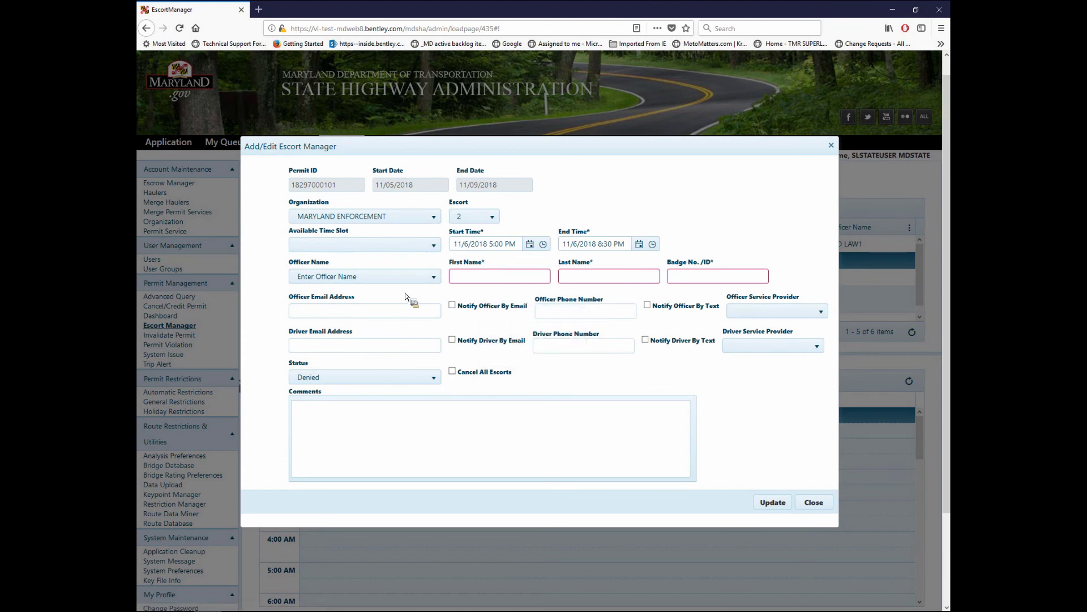
left_click(411, 278)
left_click(384, 320)
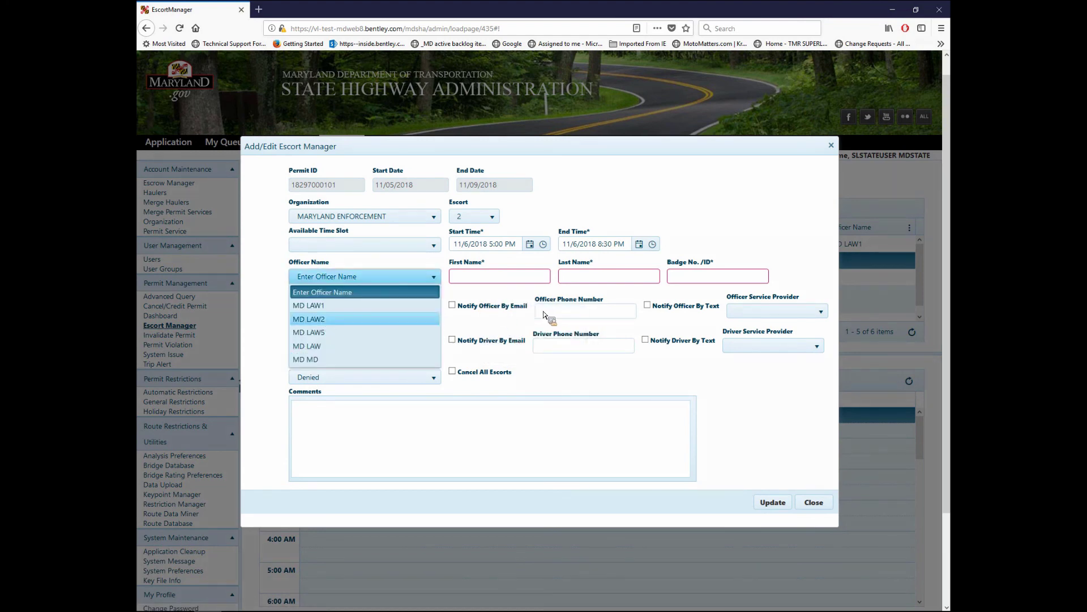
left_click(689, 279)
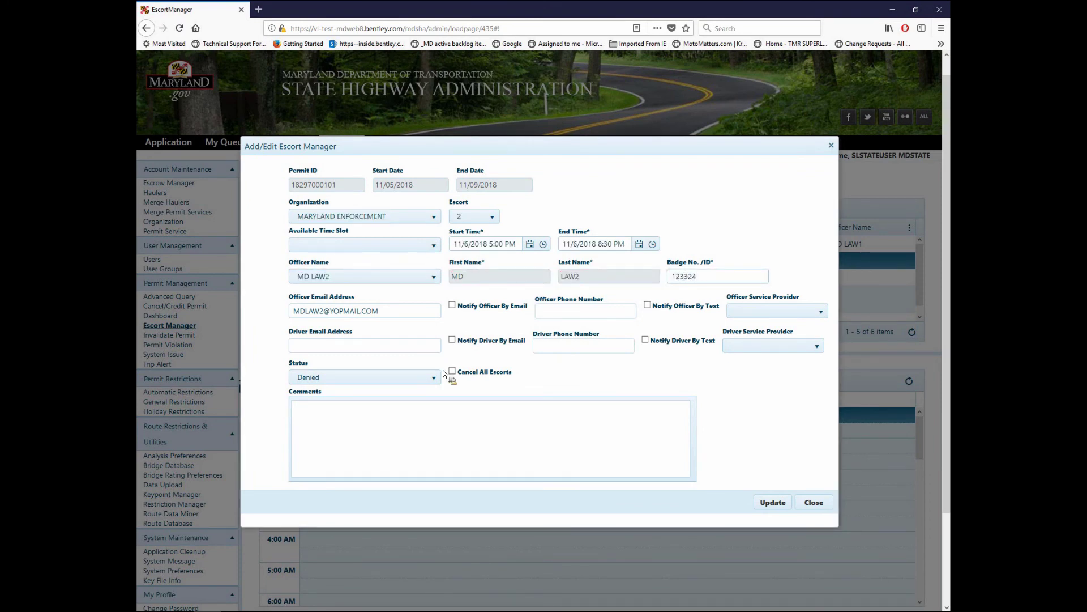
left_click(778, 503)
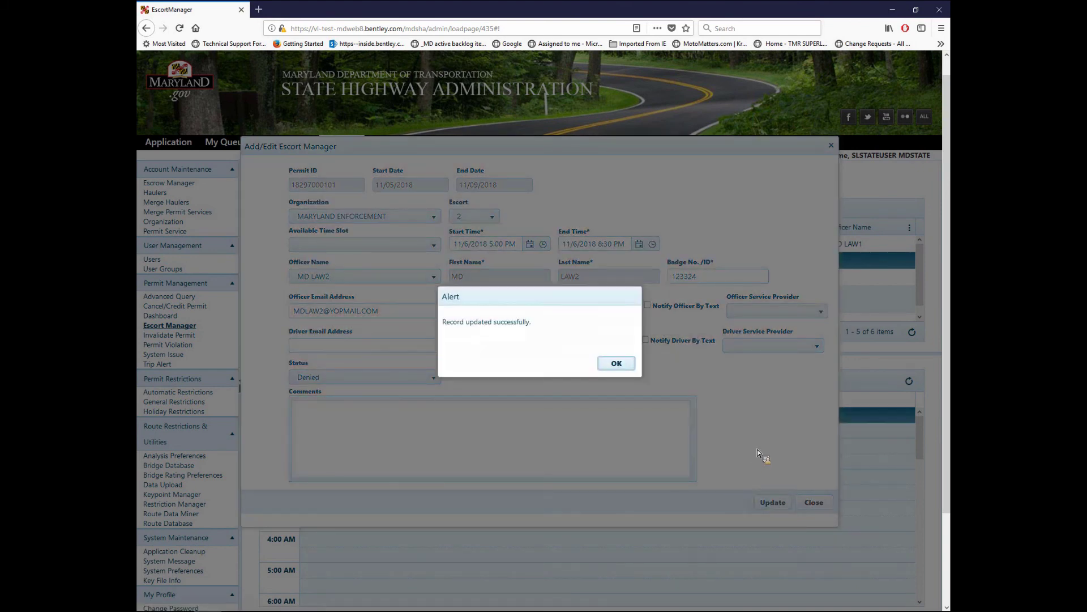
left_click(617, 365)
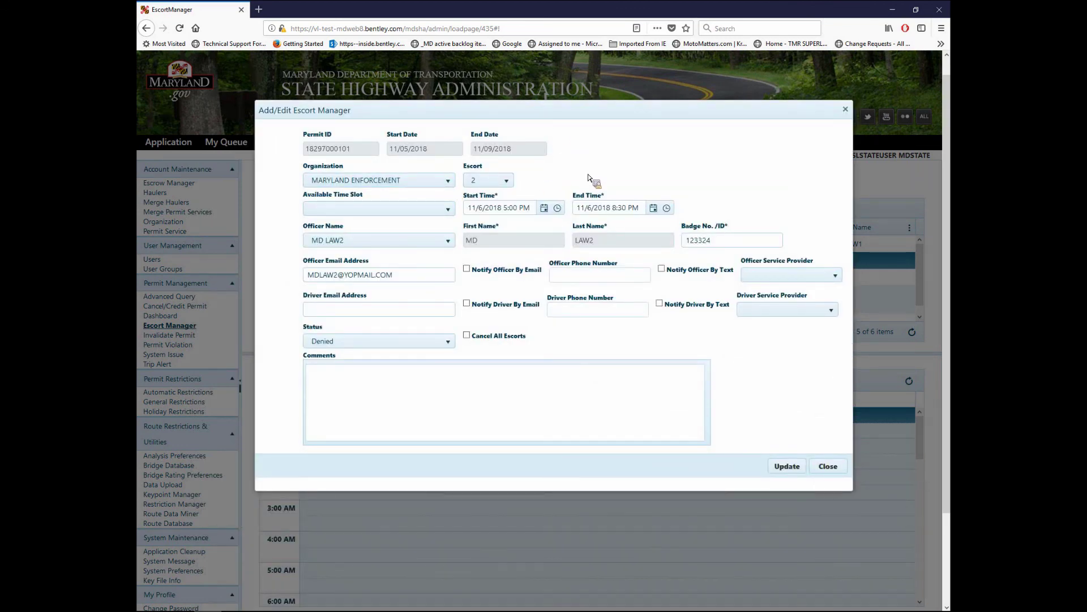
- Choose Baltimore City Enforcement with escort 1, then close the escort form without saving
left_click(398, 179)
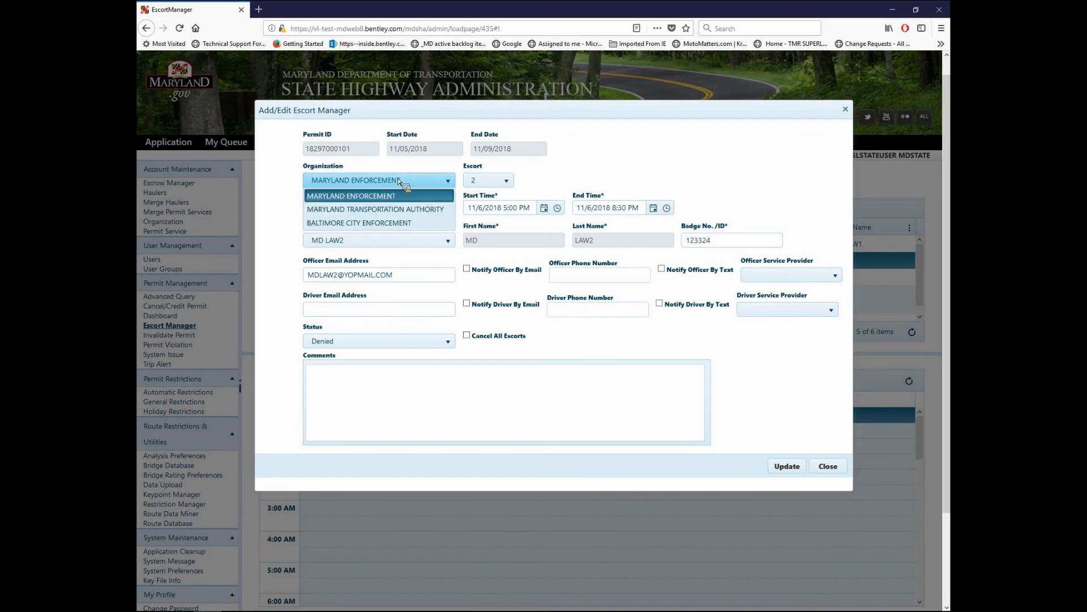
left_click(392, 224)
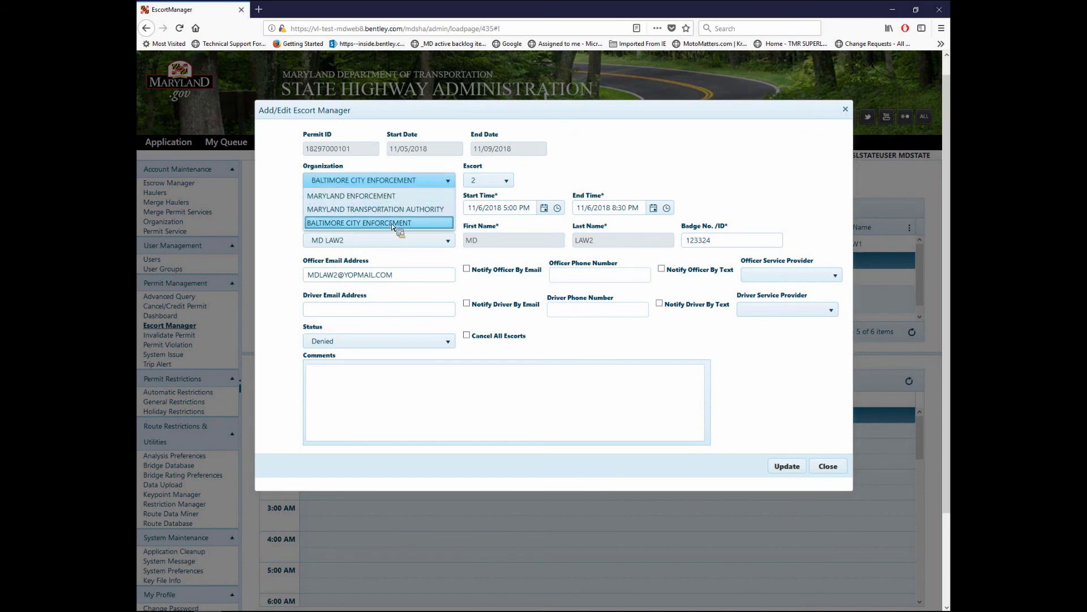
left_click(507, 181)
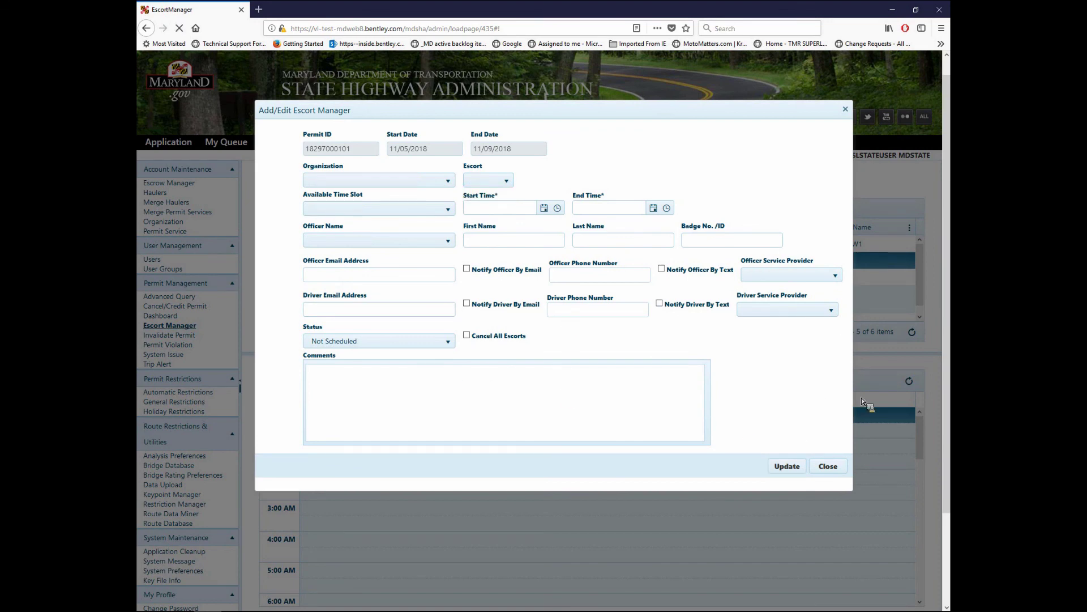
left_click(832, 470)
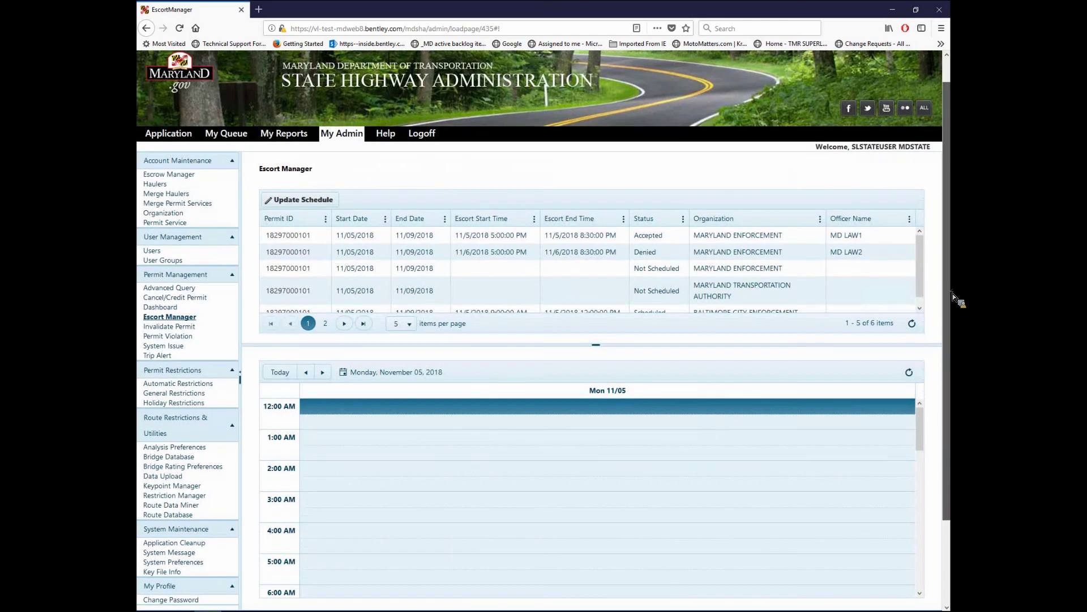
scroll(595, 230, "down", 2)
left_click(594, 231)
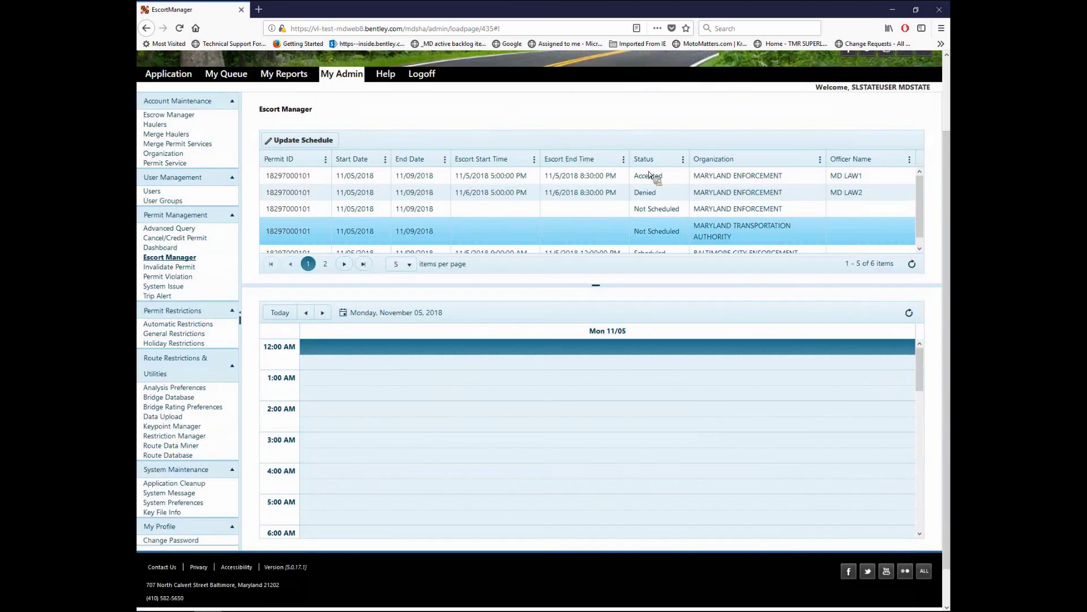
left_click(628, 179)
left_click(712, 196)
scroll(640, 245, "down", 1)
left_click(639, 248)
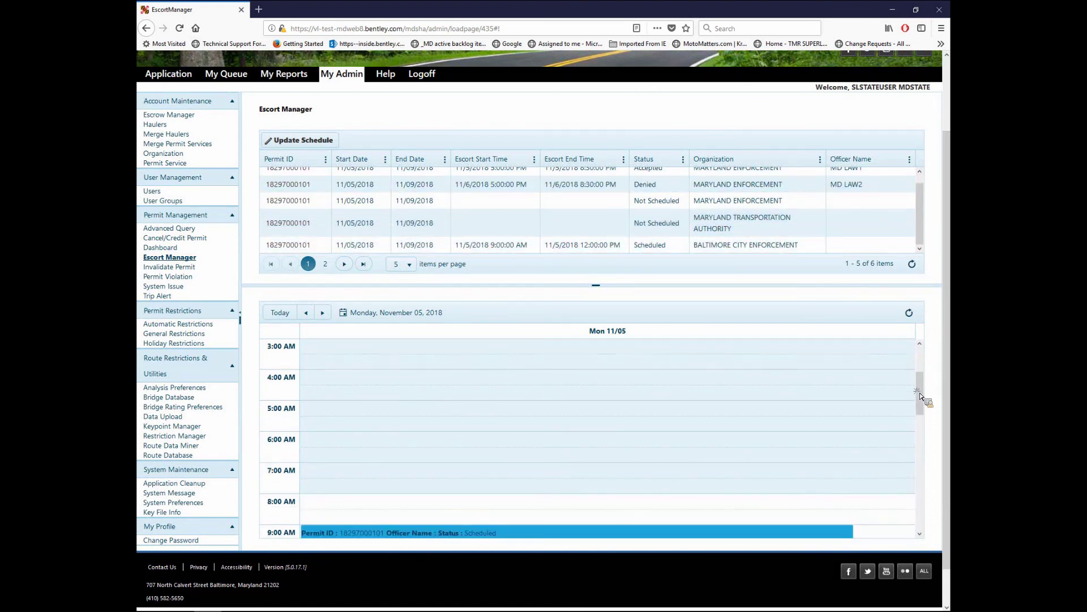
mouse_move(422, 437)
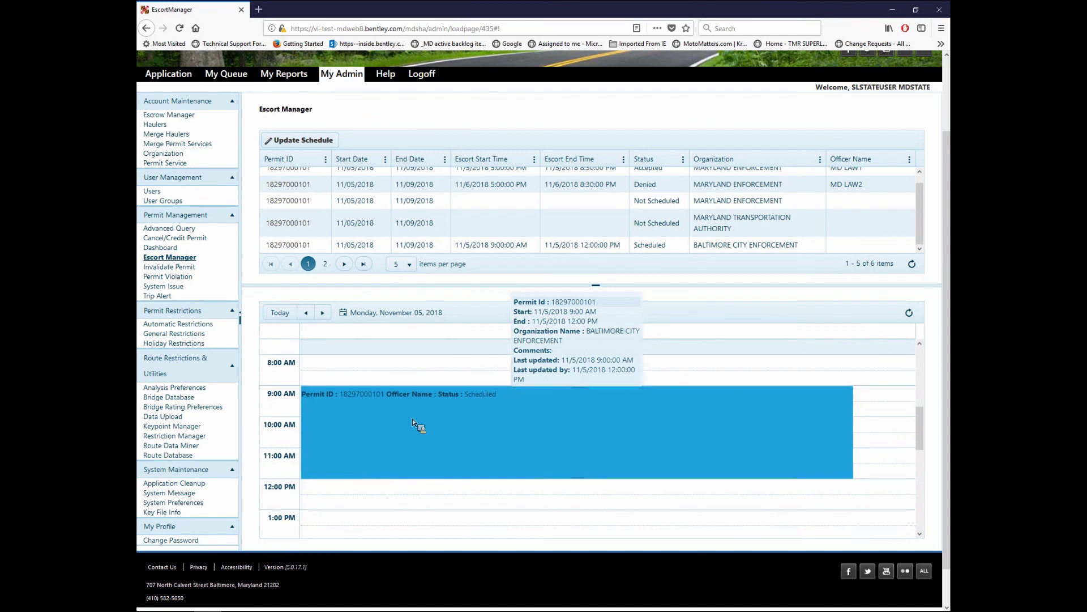
scroll(413, 420, "down", 5)
scroll(412, 421, "down", 2)
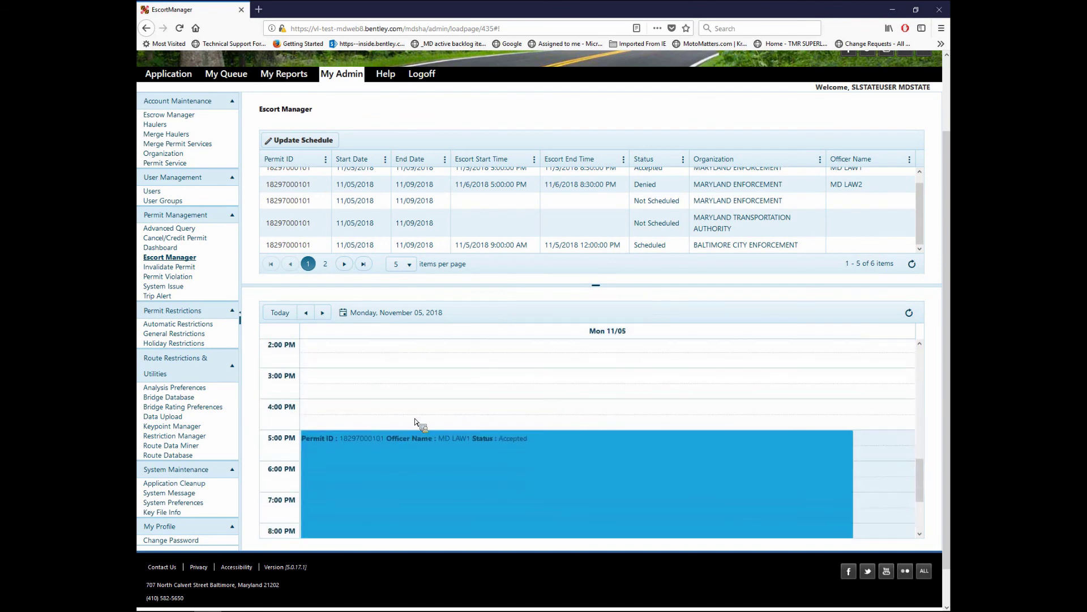
scroll(494, 425, "down", 1)
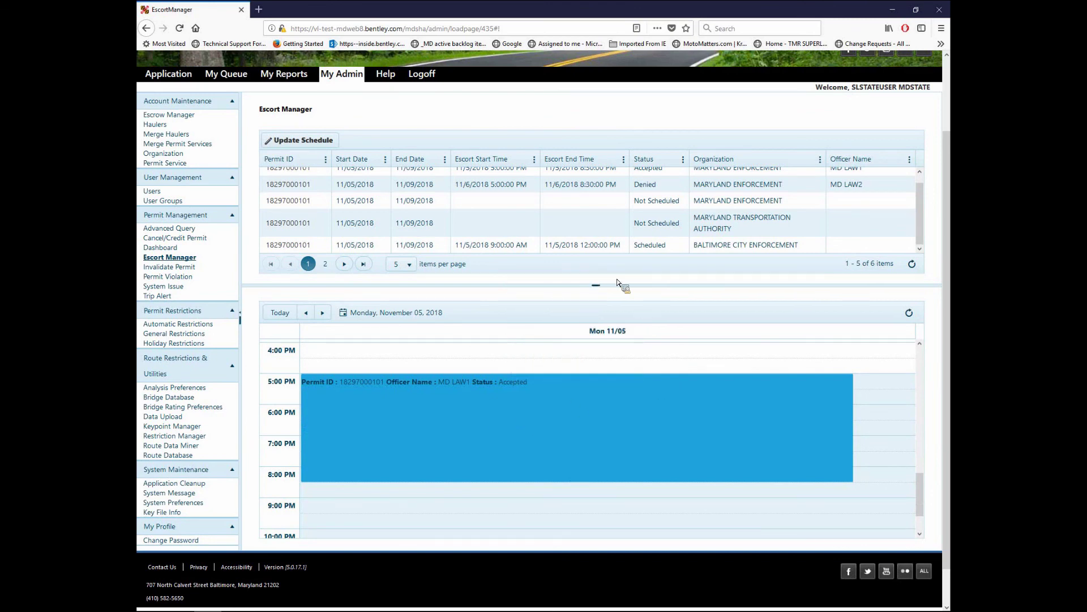
scroll(623, 283, "up", 1)
left_click(646, 275)
scroll(645, 273, "up", 1)
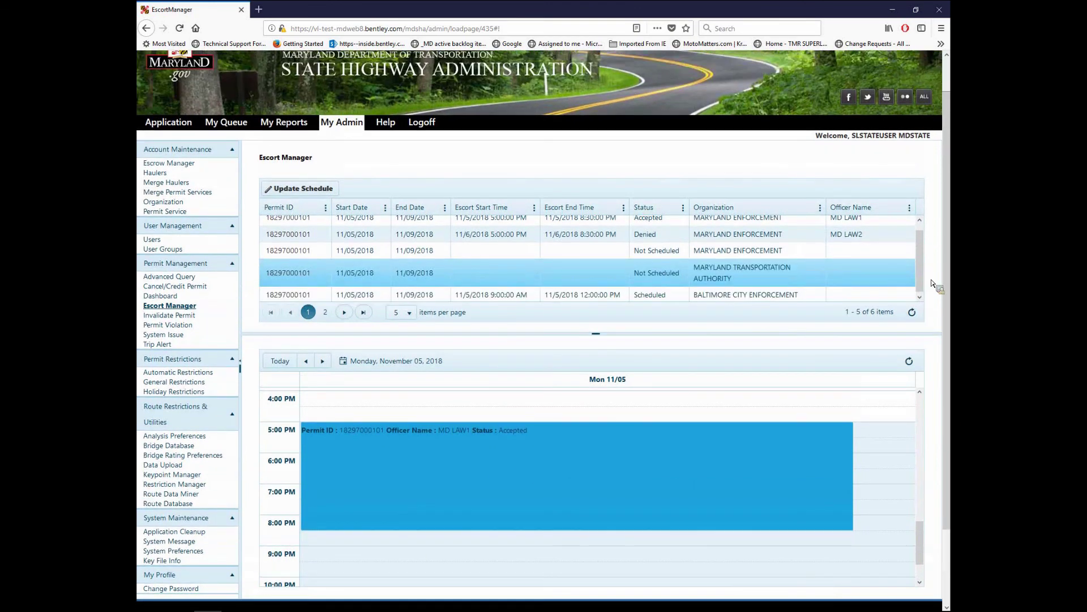